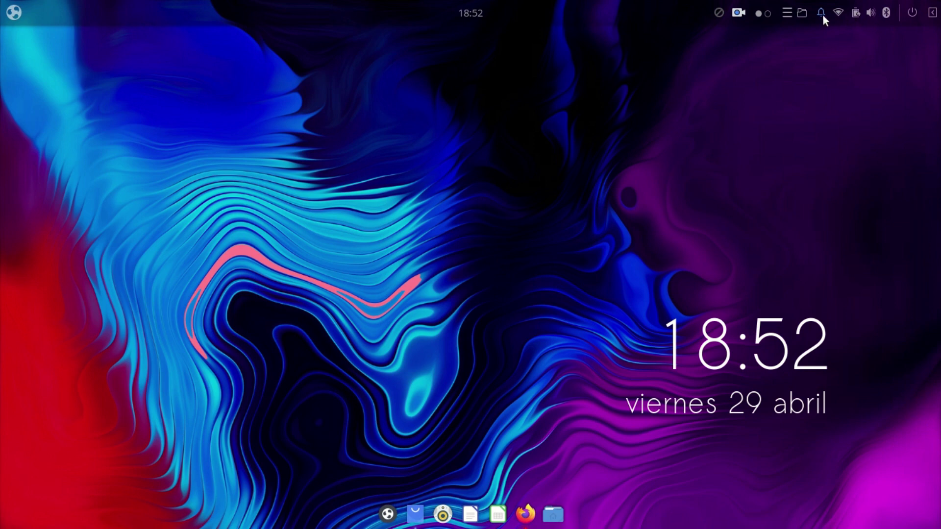
- View the workspace switcher popup with its list of open windows and close it again
{"action": "left_click", "coordinate": [784, 12]}
{"action": "left_click", "coordinate": [783, 13]}
{"action": "left_click", "coordinate": [763, 14]}
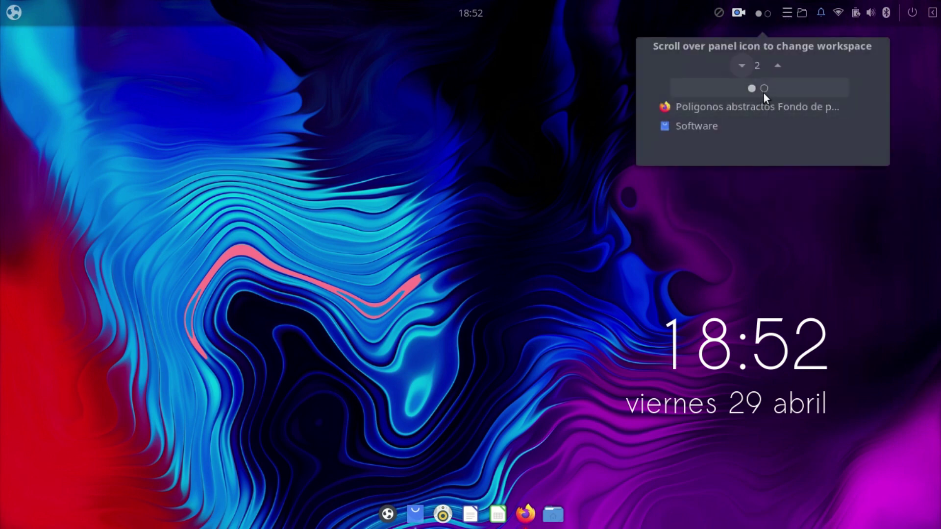
{"action": "left_click", "coordinate": [659, 18]}
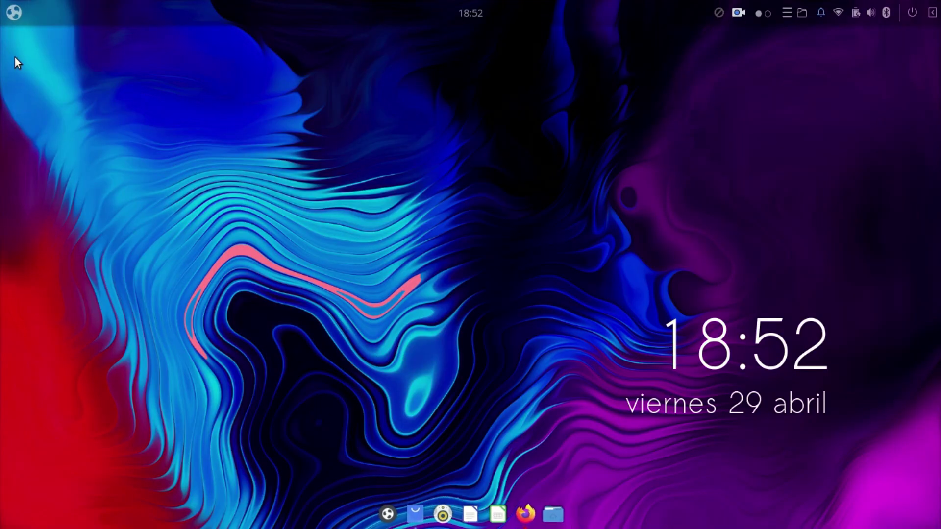
- Browse the installed applications in the applications menu through its fourth page, then close it
{"action": "left_click", "coordinate": [14, 12]}
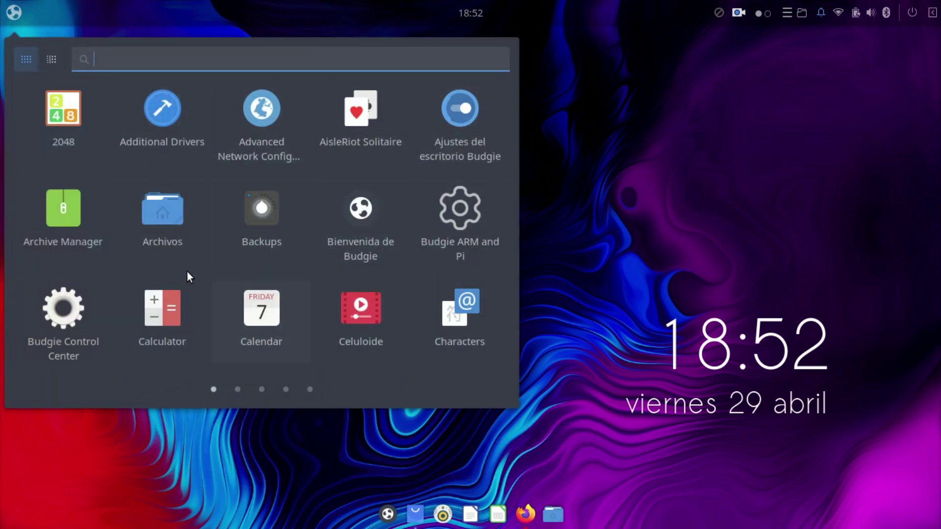
{"action": "scroll", "coordinate": [188, 277], "scroll_direction": "down", "scroll_amount": 1}
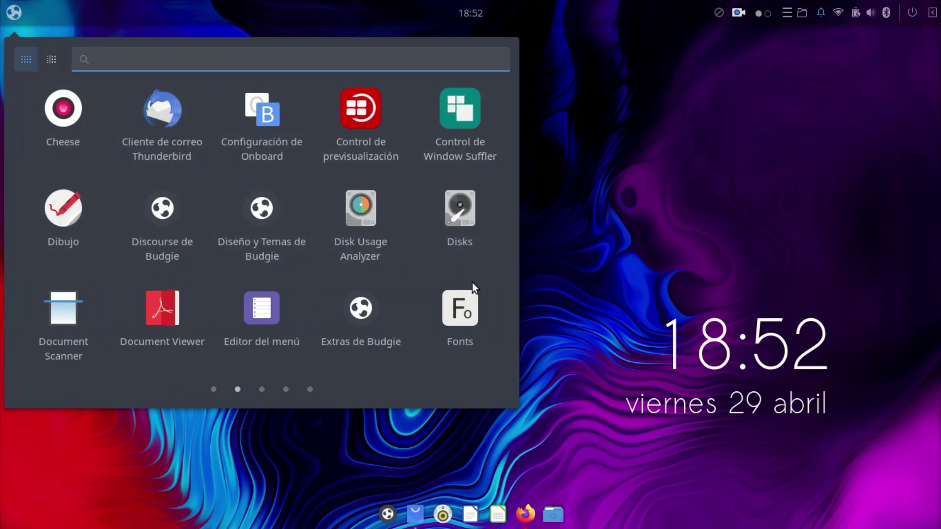
{"action": "scroll", "coordinate": [425, 297], "scroll_direction": "down", "scroll_amount": 1}
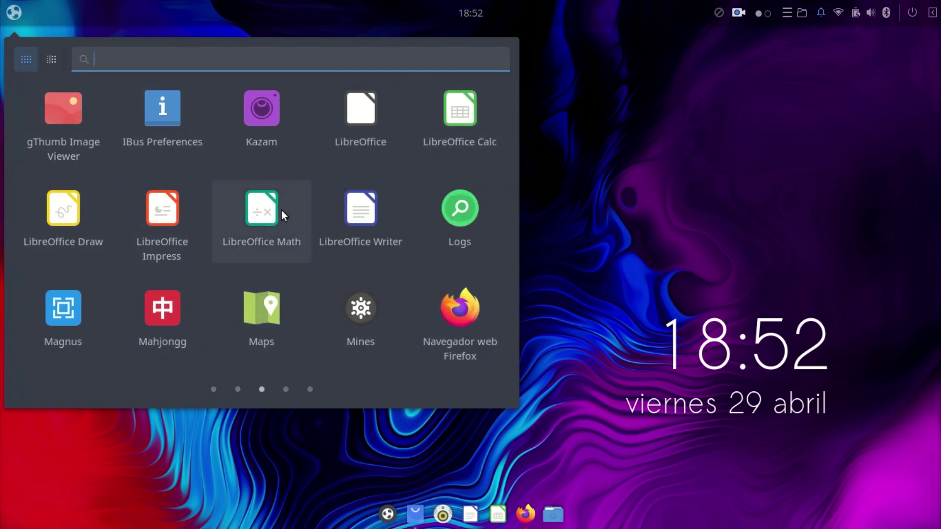
{"action": "scroll", "coordinate": [351, 266], "scroll_direction": "down", "scroll_amount": 1}
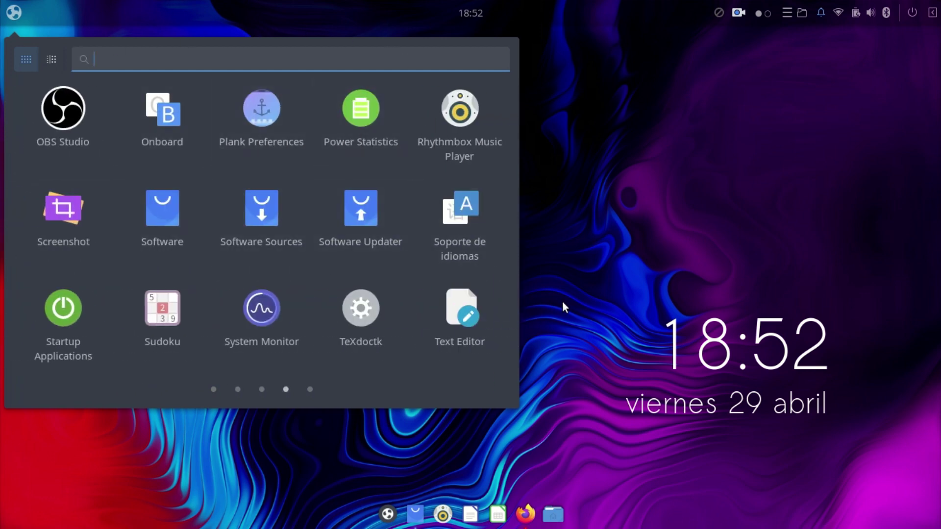
{"action": "left_click", "coordinate": [564, 303]}
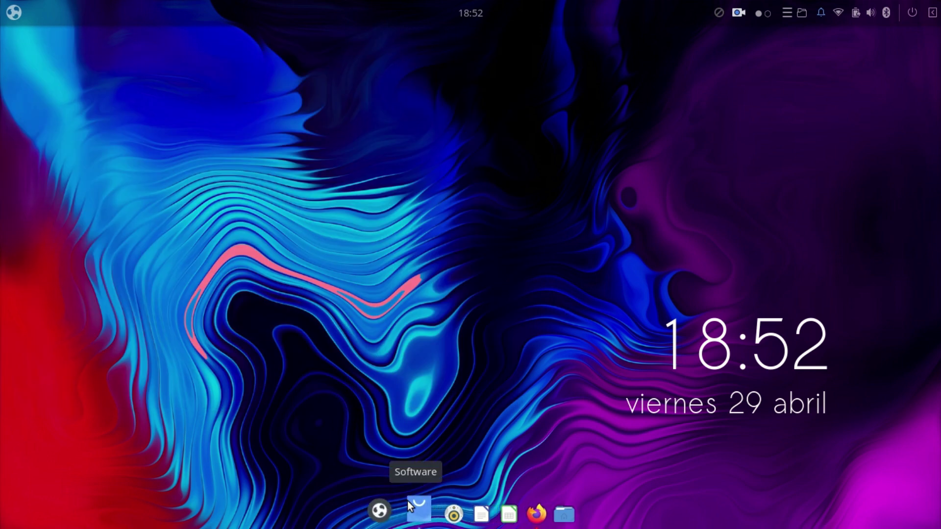
- Launch Budgie Control Center from the first page of installed applications
{"action": "left_click", "coordinate": [13, 13]}
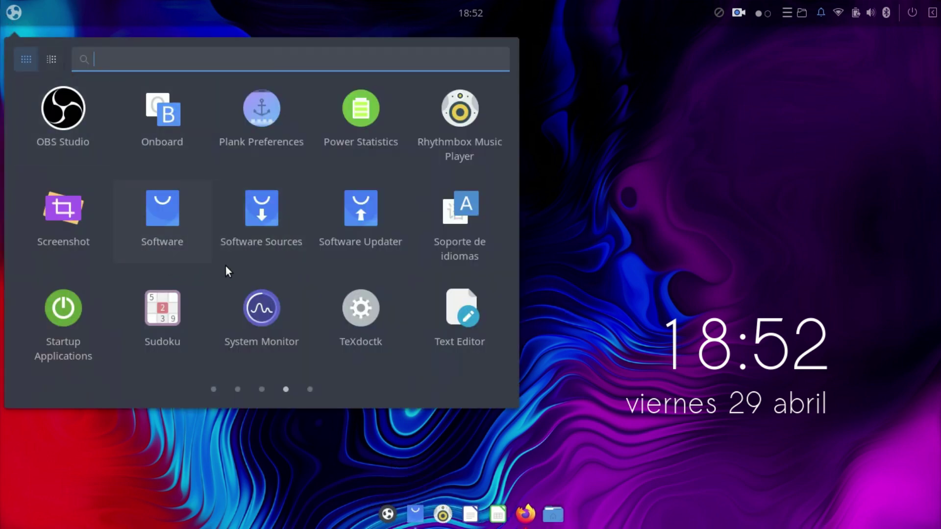
{"action": "scroll", "coordinate": [228, 265], "scroll_direction": "up", "scroll_amount": 2}
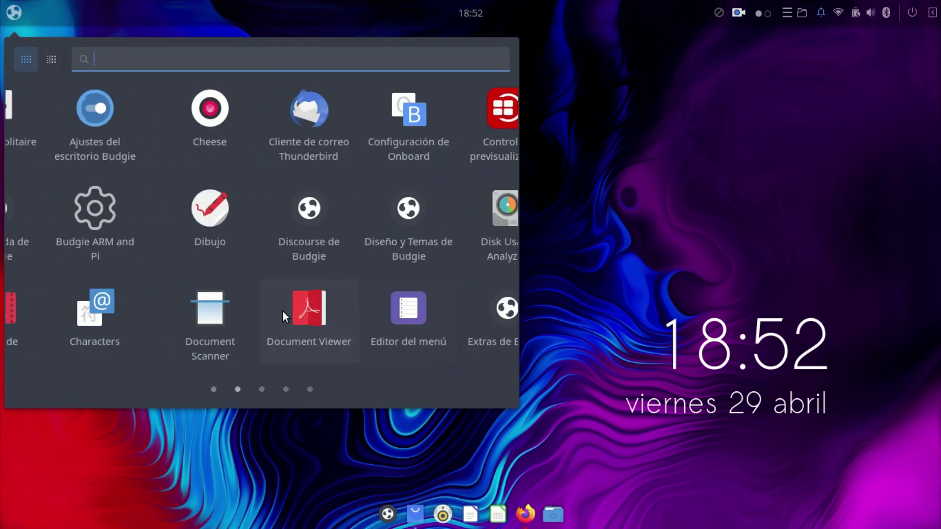
{"action": "scroll", "coordinate": [283, 311], "scroll_direction": "up", "scroll_amount": 1}
{"action": "left_click", "coordinate": [59, 304]}
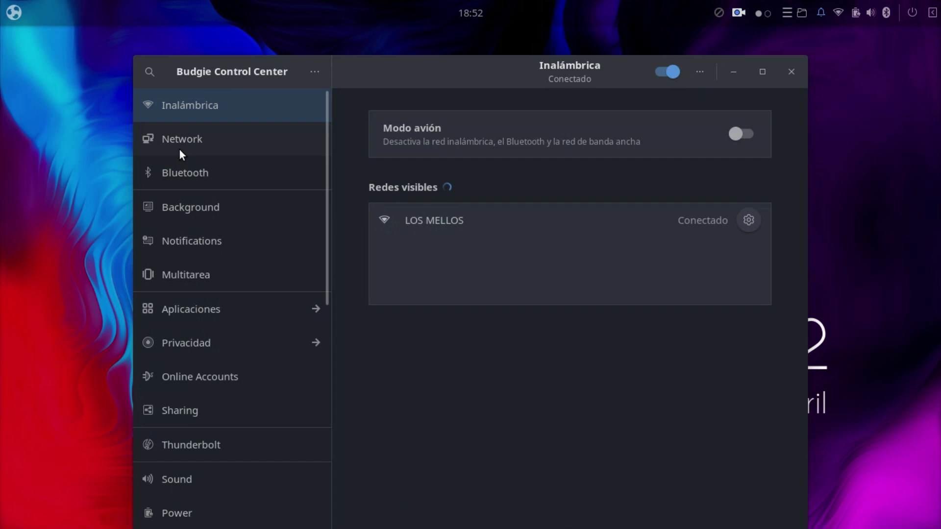
- Look through the Network, wireless and Bluetooth settings in Budgie Control Center
{"action": "left_click", "coordinate": [180, 149]}
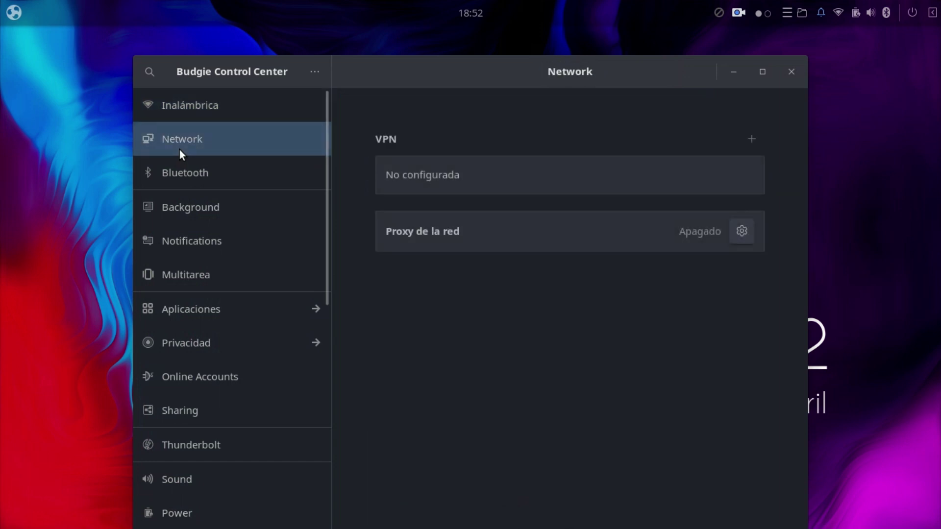
{"action": "left_click", "coordinate": [201, 98]}
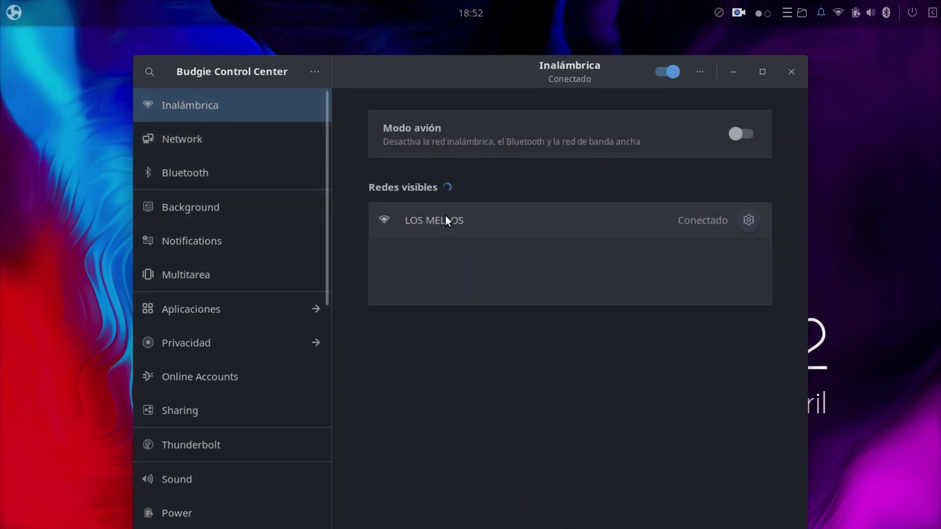
{"action": "left_click", "coordinate": [260, 141]}
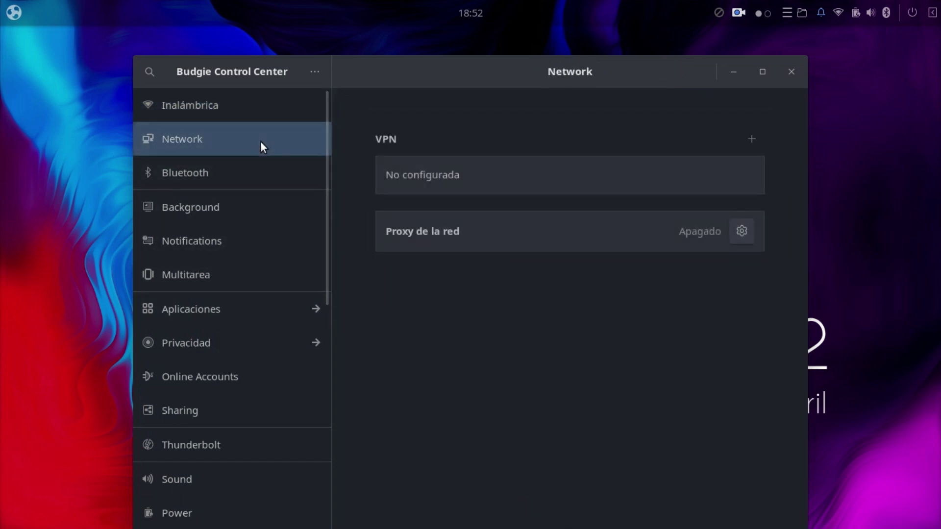
{"action": "left_click", "coordinate": [201, 177]}
- Set the purple, blue and rainbow swirl image as desktop background, minimising and restoring the settings window to check it
{"action": "left_click", "coordinate": [201, 216]}
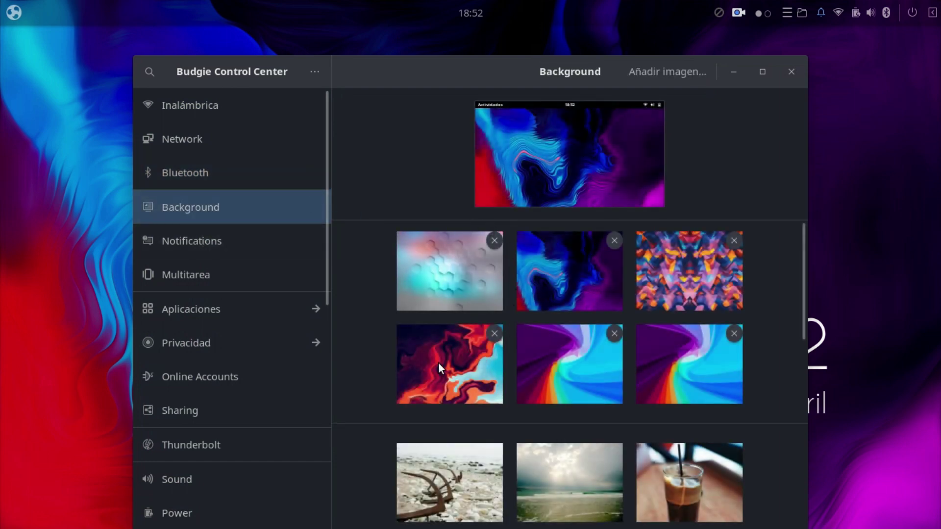
{"action": "left_click", "coordinate": [562, 366]}
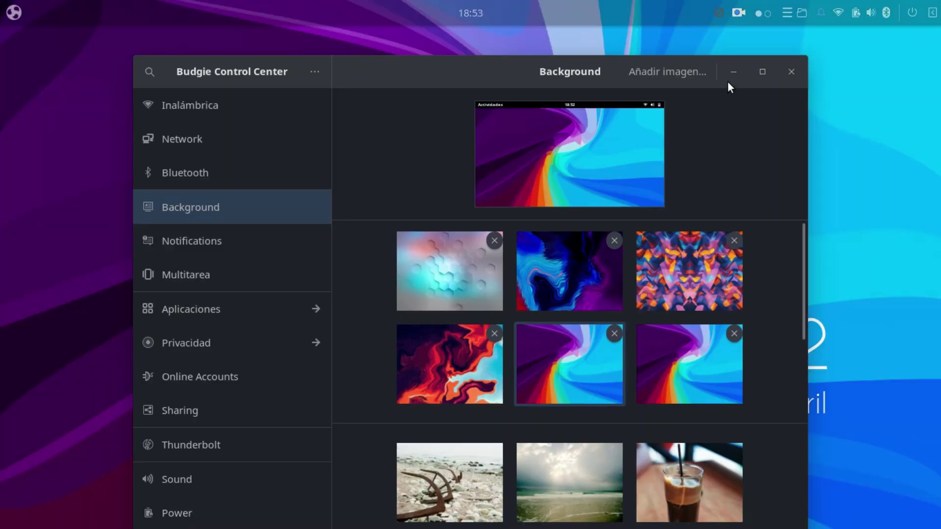
{"action": "left_click", "coordinate": [732, 72]}
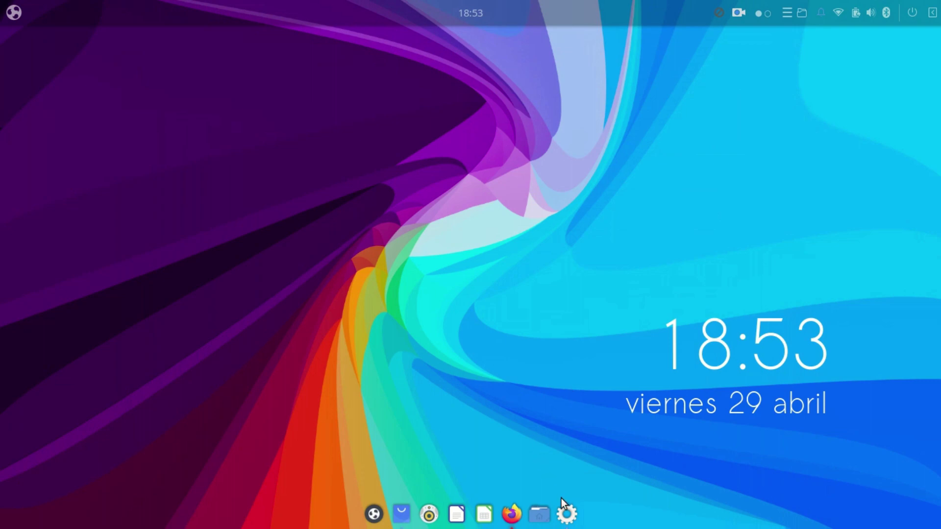
{"action": "right_click", "coordinate": [564, 512]}
{"action": "left_click", "coordinate": [567, 511]}
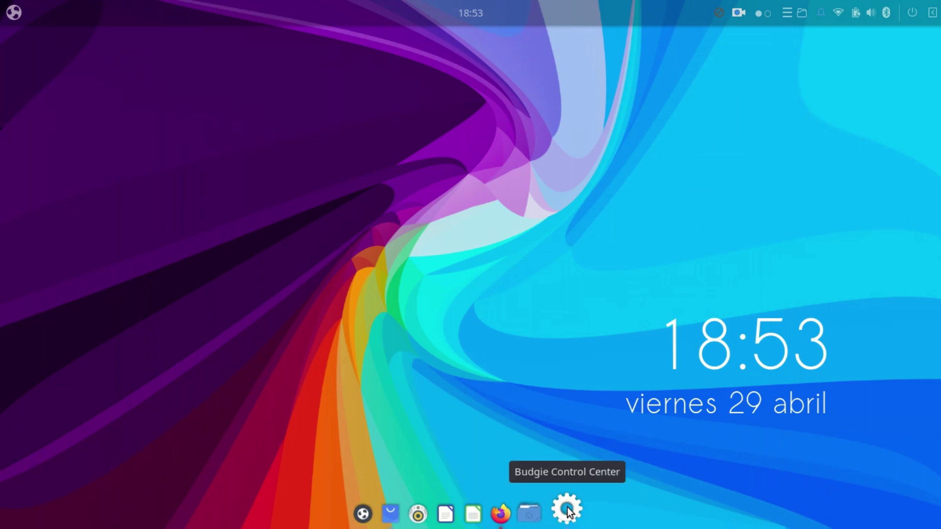
{"action": "left_click", "coordinate": [567, 513]}
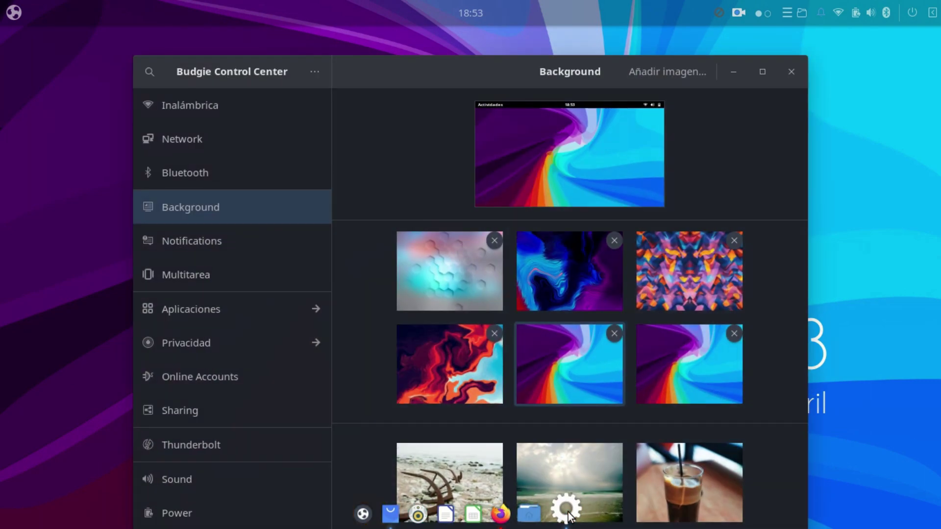
- Review the Notifications, Multitarea, Aplicaciones and Privacidad settings and return to the main category list
{"action": "left_click", "coordinate": [188, 241]}
{"action": "left_click", "coordinate": [191, 275]}
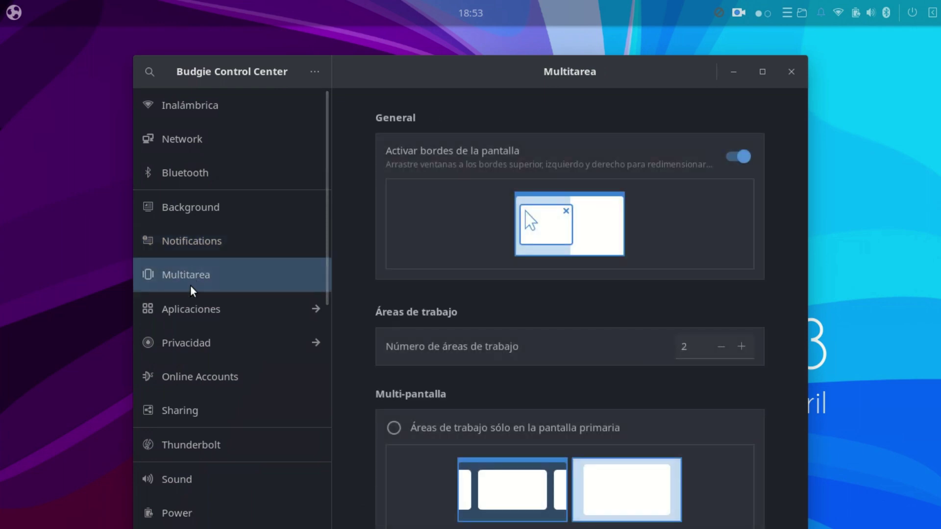
{"action": "left_click", "coordinate": [192, 316]}
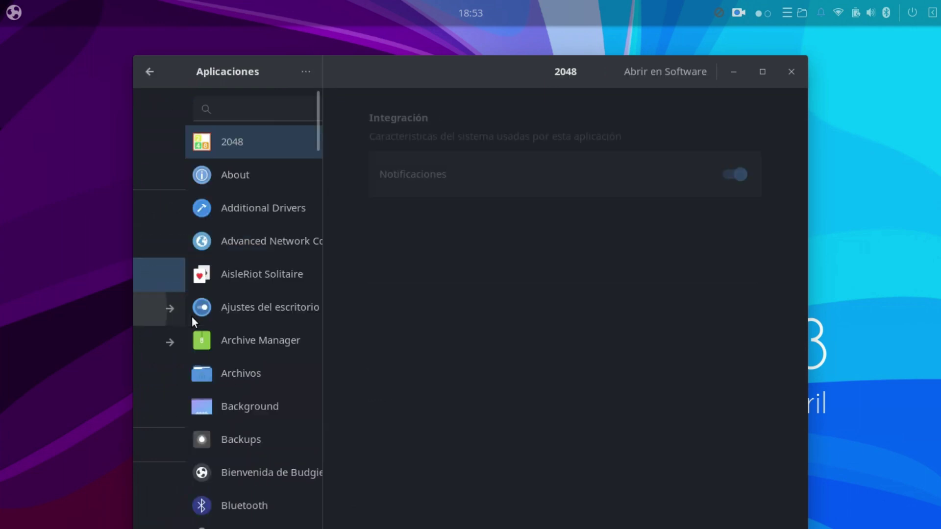
{"action": "left_click", "coordinate": [149, 81]}
{"action": "left_click", "coordinate": [179, 342]}
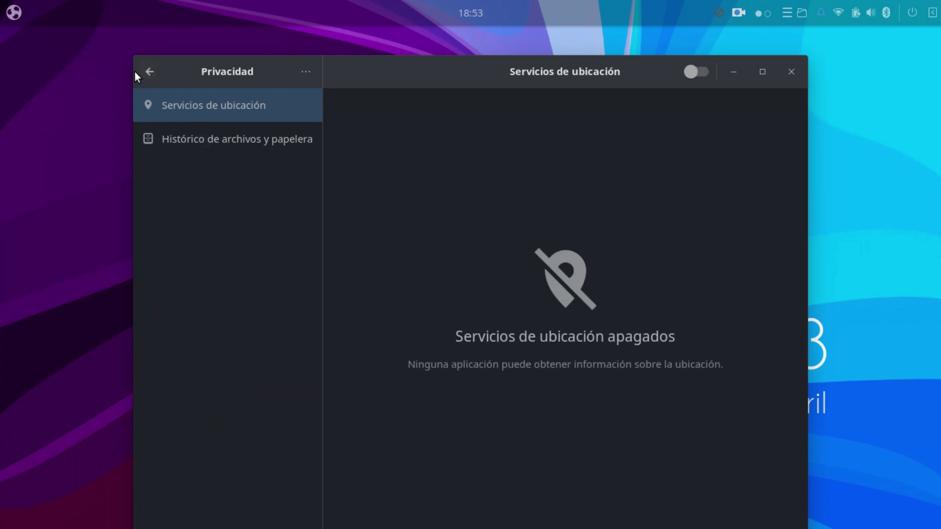
{"action": "left_click", "coordinate": [149, 73]}
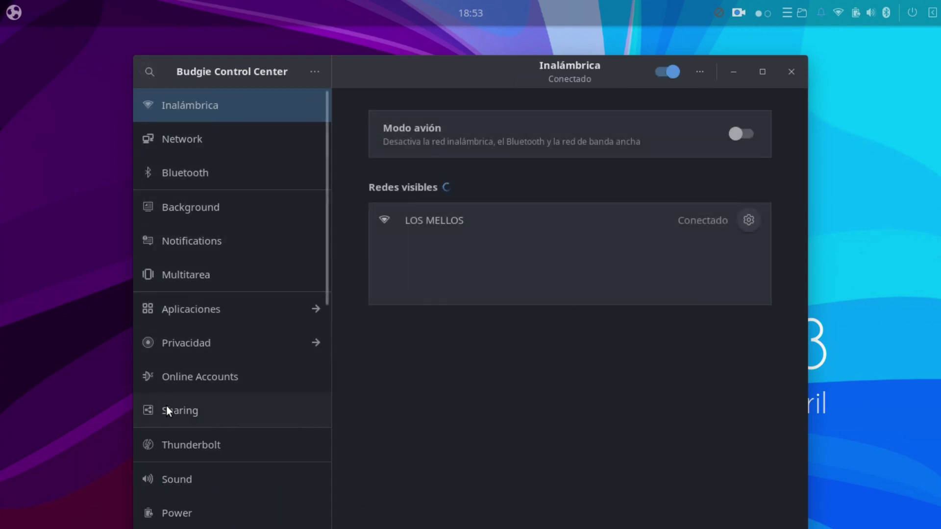
- Examine the remaining settings categories, including Color, and close Budgie Control Center
{"action": "scroll", "coordinate": [188, 400], "scroll_direction": "down", "scroll_amount": 10}
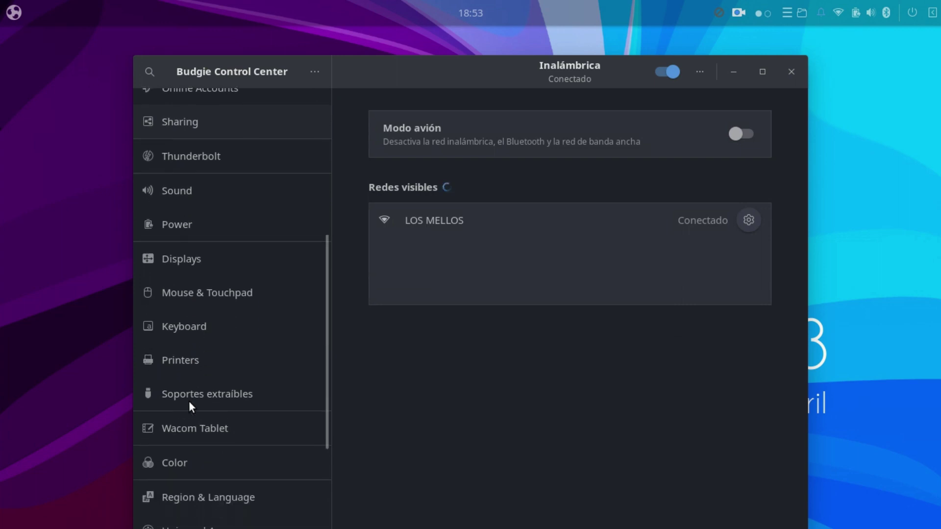
{"action": "scroll", "coordinate": [186, 400], "scroll_direction": "down", "scroll_amount": 1}
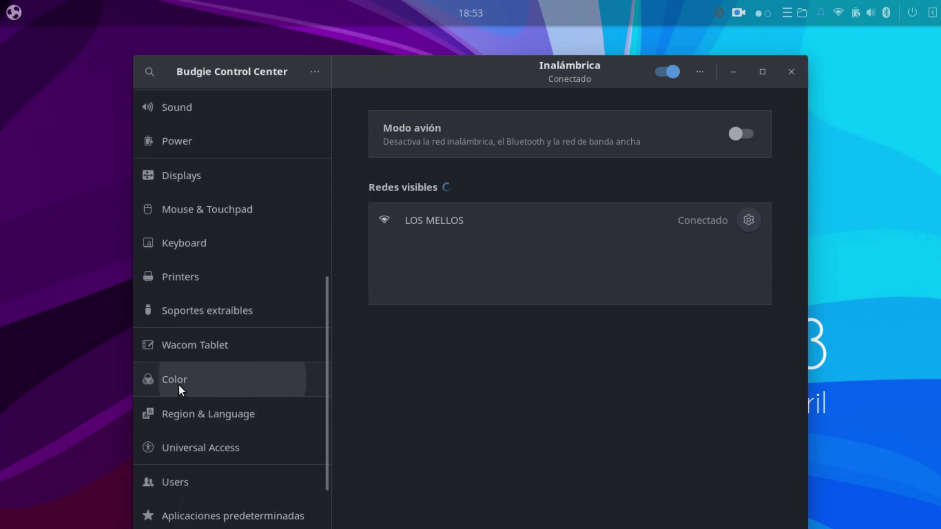
{"action": "left_click", "coordinate": [180, 387]}
{"action": "scroll", "coordinate": [204, 395], "scroll_direction": "down", "scroll_amount": 3}
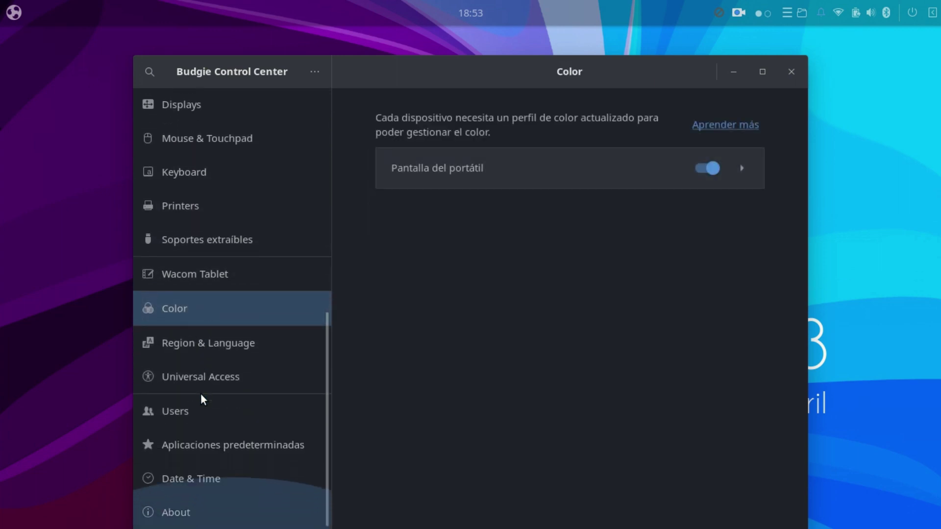
{"action": "scroll", "coordinate": [202, 398], "scroll_direction": "up", "scroll_amount": 15}
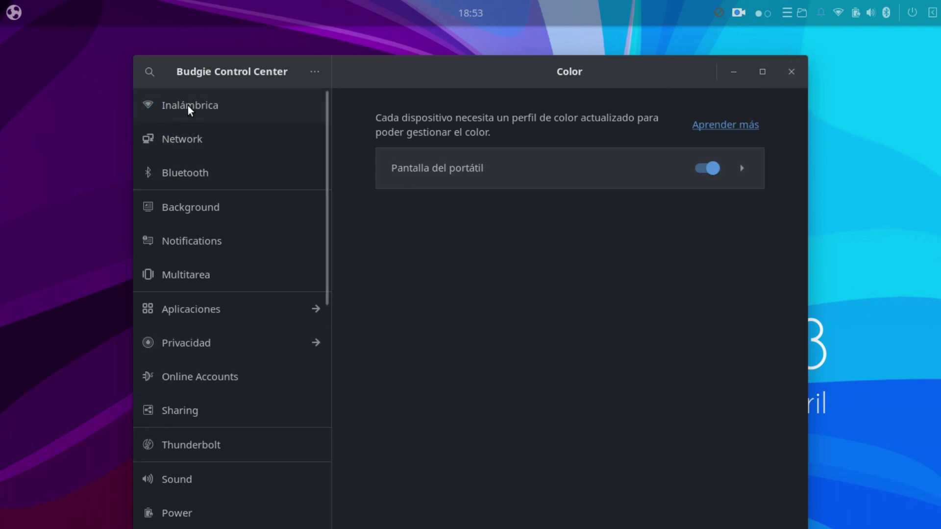
{"action": "left_click", "coordinate": [244, 100]}
{"action": "left_click", "coordinate": [789, 75]}
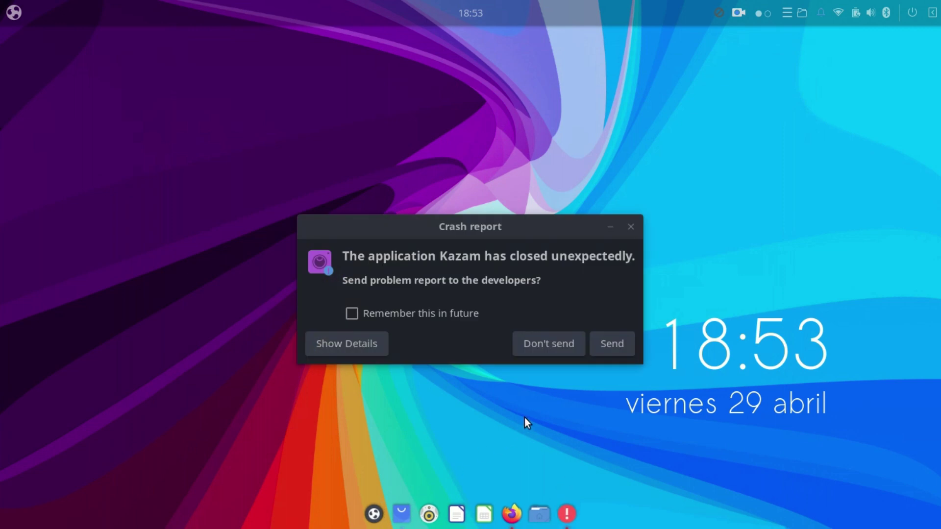
- Expand the Kazam crash report's details and send it to the developers with "Remember this in future" enabled
{"action": "left_click", "coordinate": [354, 348]}
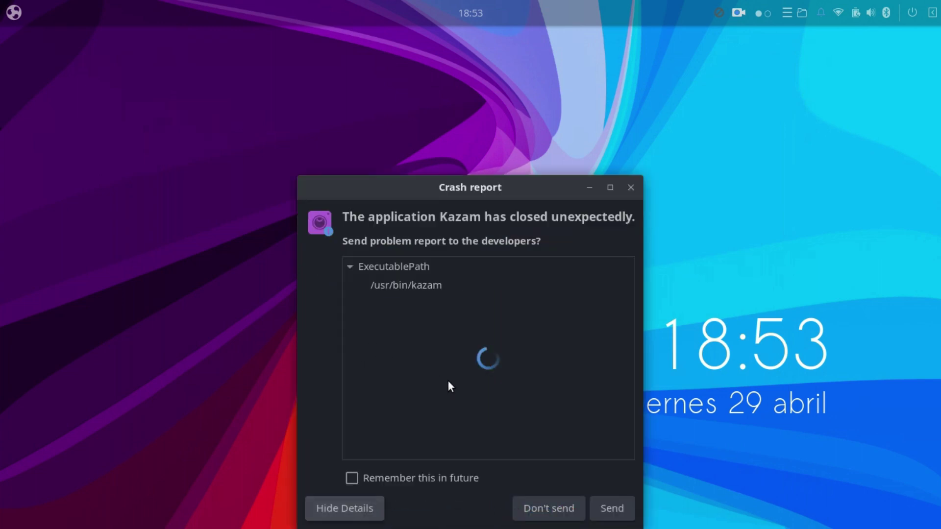
{"action": "left_click", "coordinate": [400, 482]}
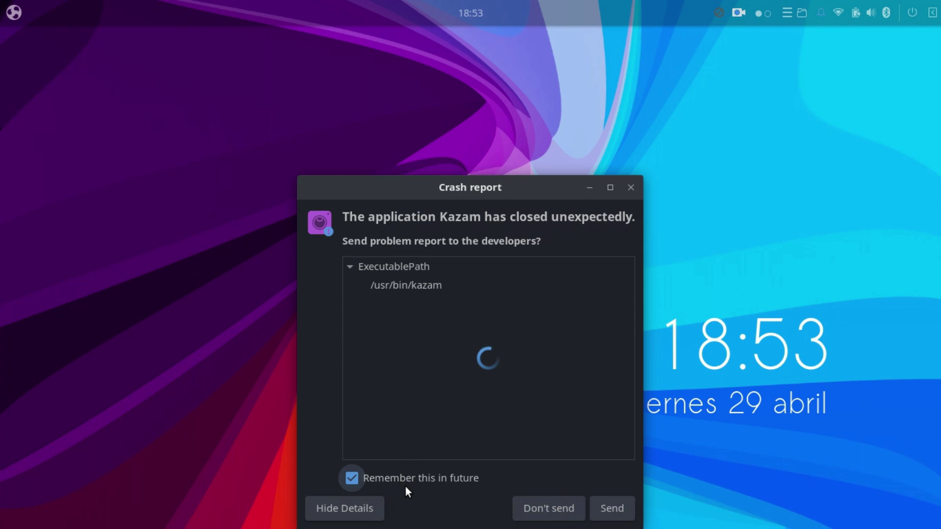
{"action": "left_click", "coordinate": [613, 509]}
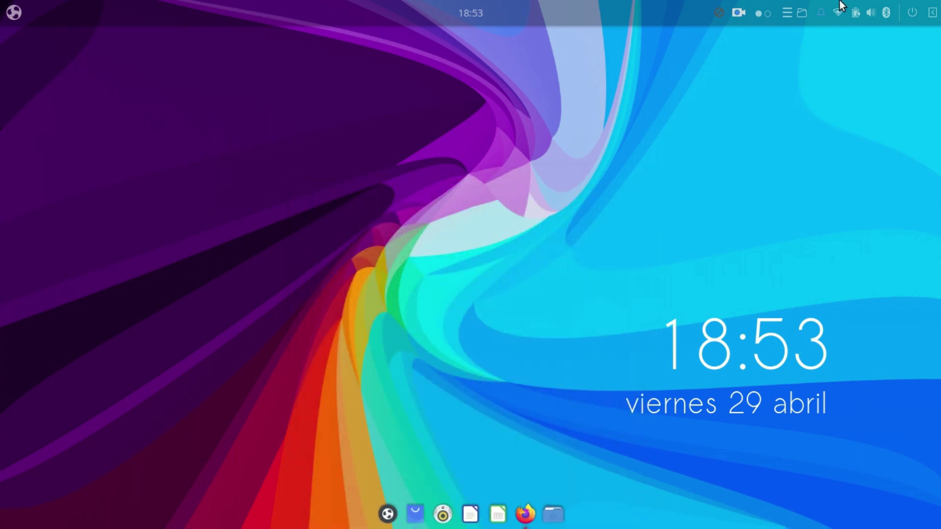
- Page through the applications menu to the page listing Kazam and the LibreOffice programs
{"action": "left_click", "coordinate": [745, 14]}
{"action": "left_click", "coordinate": [746, 13]}
{"action": "left_click", "coordinate": [8, 19]}
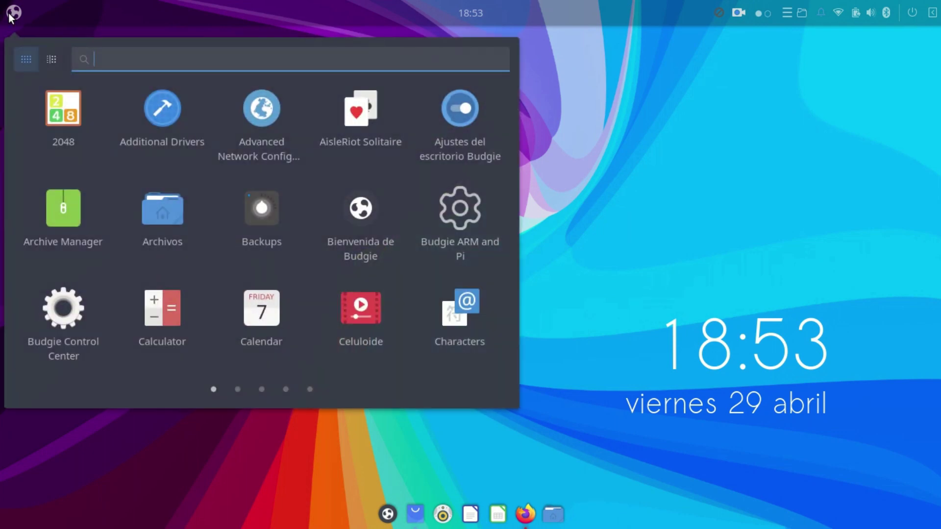
{"action": "scroll", "coordinate": [302, 213], "scroll_direction": "down", "scroll_amount": 1}
{"action": "scroll", "coordinate": [281, 215], "scroll_direction": "down", "scroll_amount": 1}
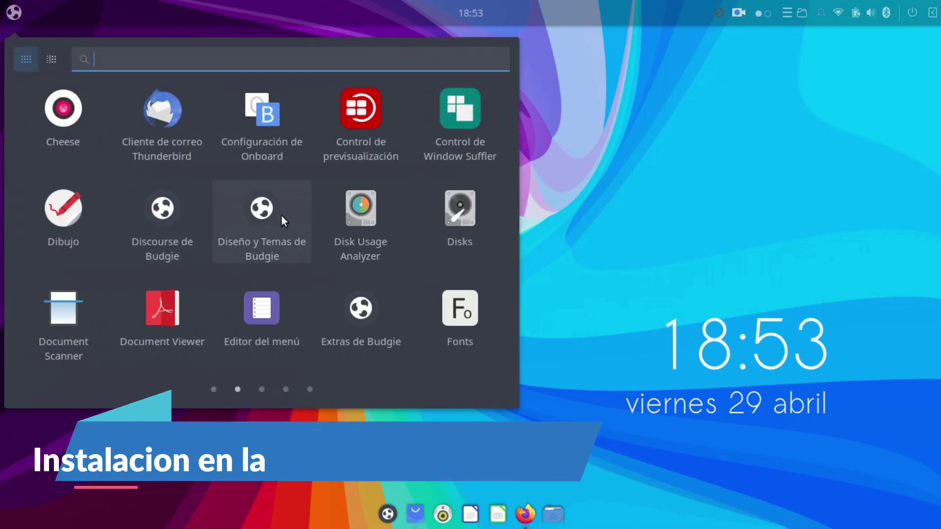
{"action": "scroll", "coordinate": [378, 186], "scroll_direction": "down", "scroll_amount": 1}
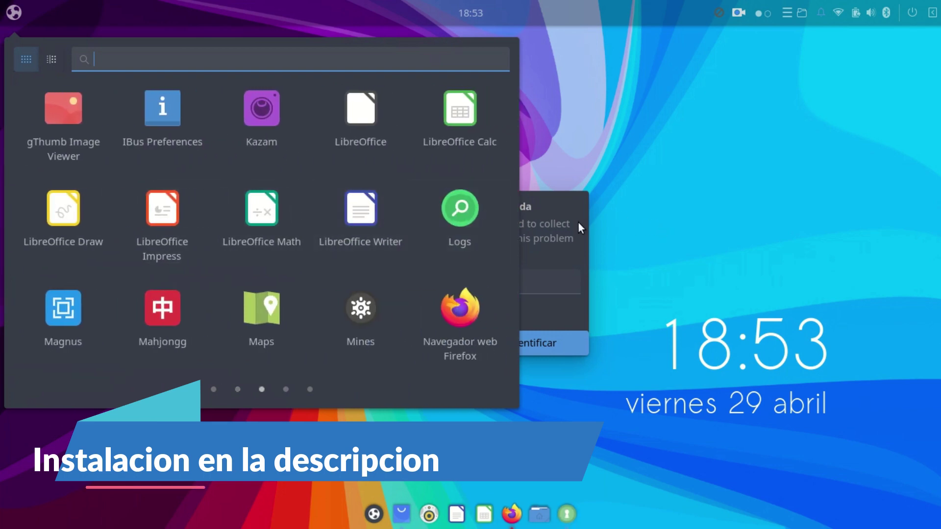
- Dismiss the applications menu and authenticate the problem report collection by entering the account password
{"action": "left_click", "coordinate": [578, 222]}
{"action": "right_click", "coordinate": [519, 284]}
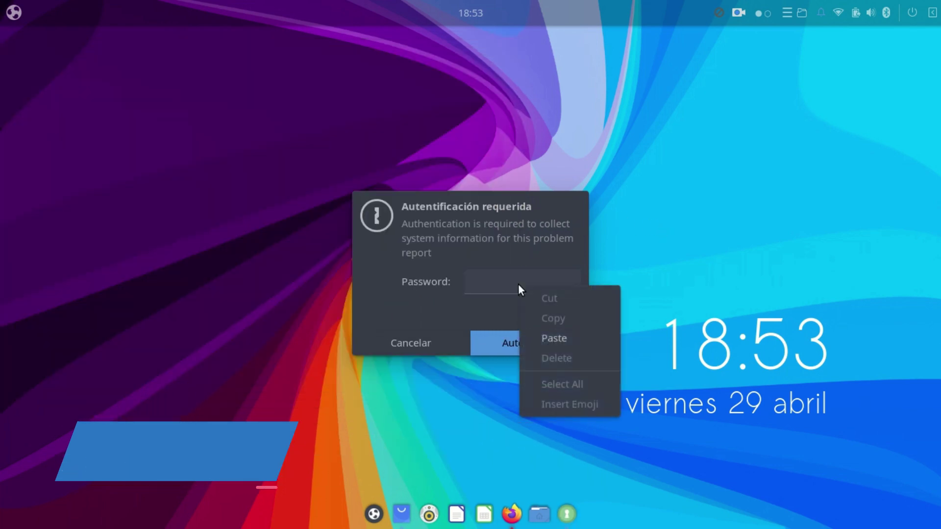
{"action": "left_click", "coordinate": [519, 283]}
{"action": "type", "text": "a"}
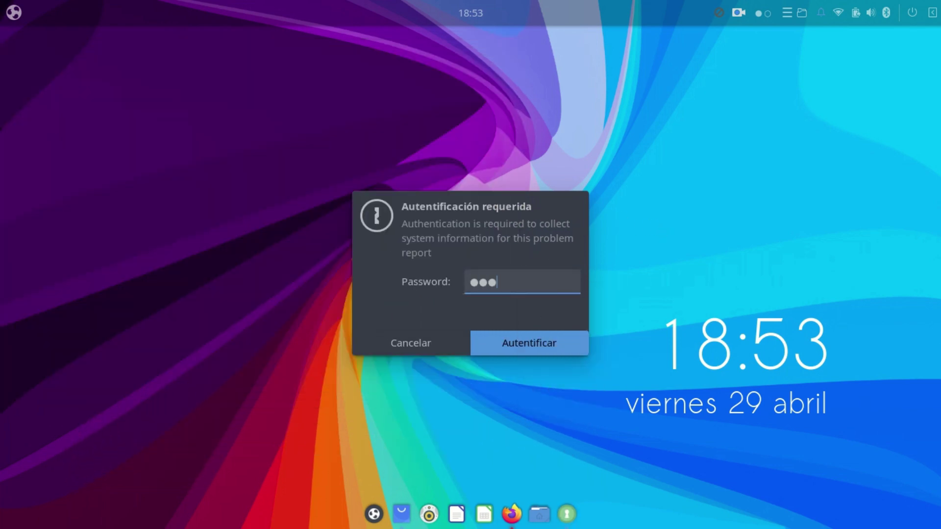
{"action": "key", "text": "Return"}
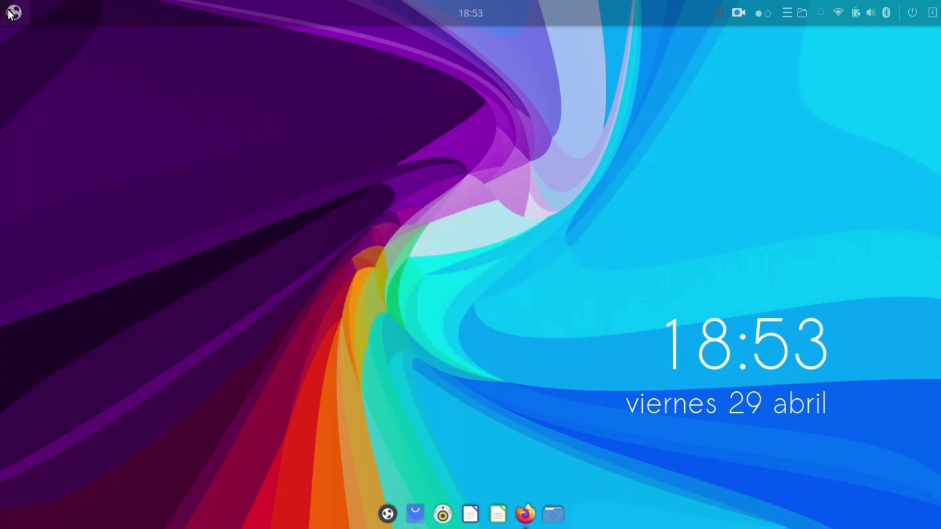
- Launch LibreOffice Writer and write "Hola como estan" in the blank document
{"action": "left_click", "coordinate": [11, 11]}
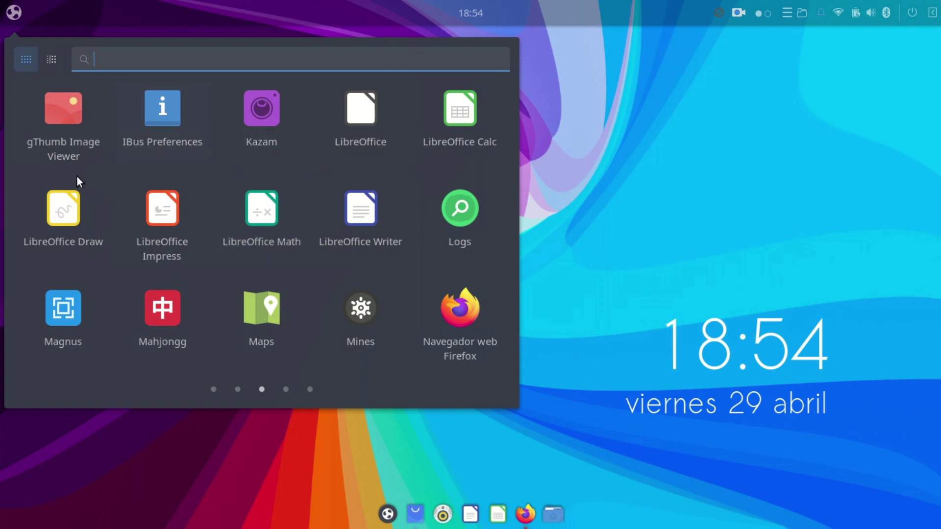
{"action": "left_click", "coordinate": [359, 205]}
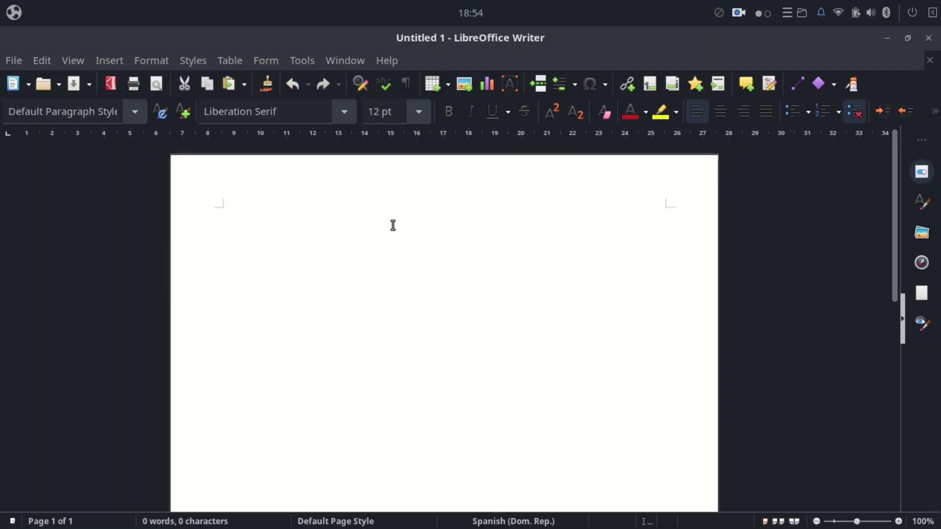
{"action": "type", "text": "h"}
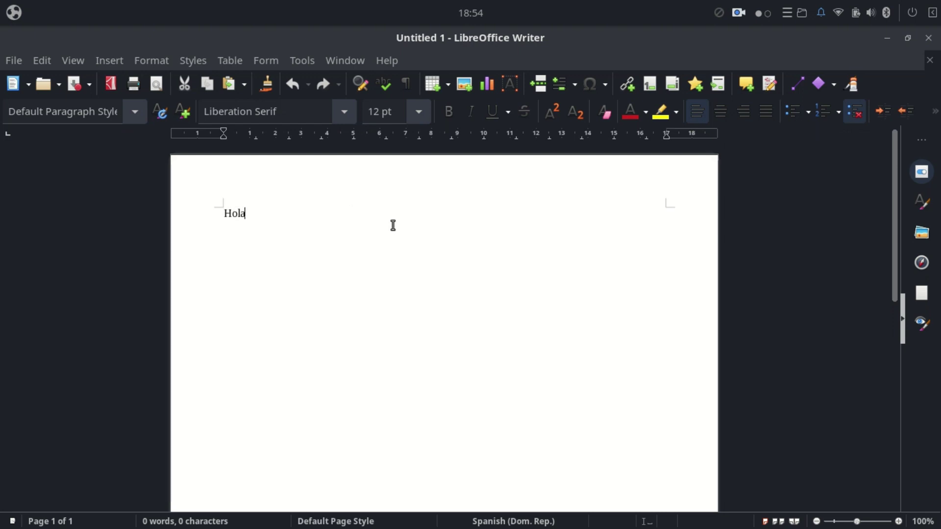
{"action": "type", "text": "ola coo"}
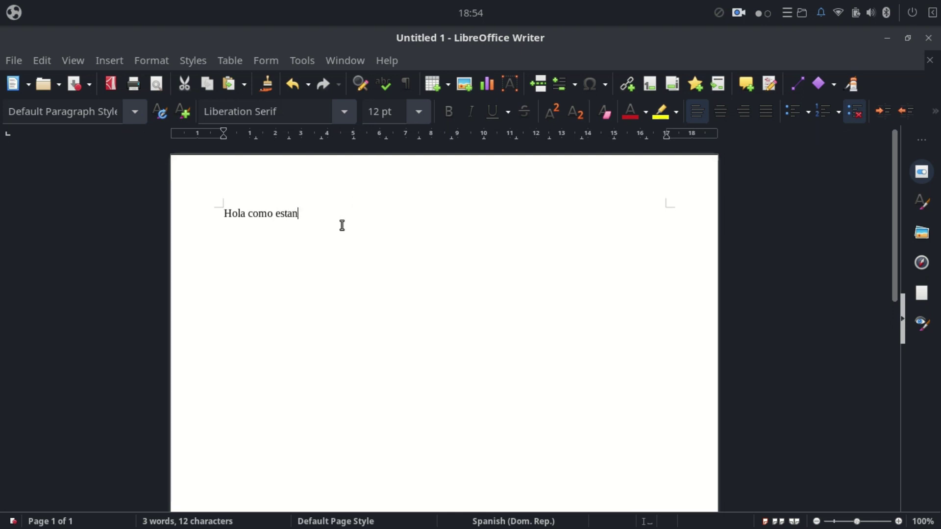
- Make the text "Hola como estan" bold and close the Writer document without saving it
{"action": "left_click_drag", "start_coordinate": [316, 220], "coordinate": [213, 210]}
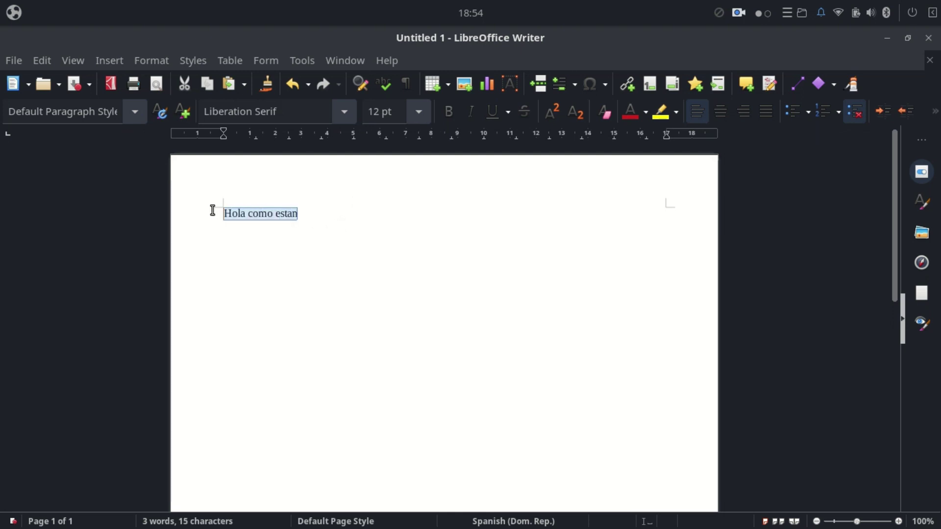
{"action": "left_click", "coordinate": [440, 111]}
{"action": "key", "text": "End"}
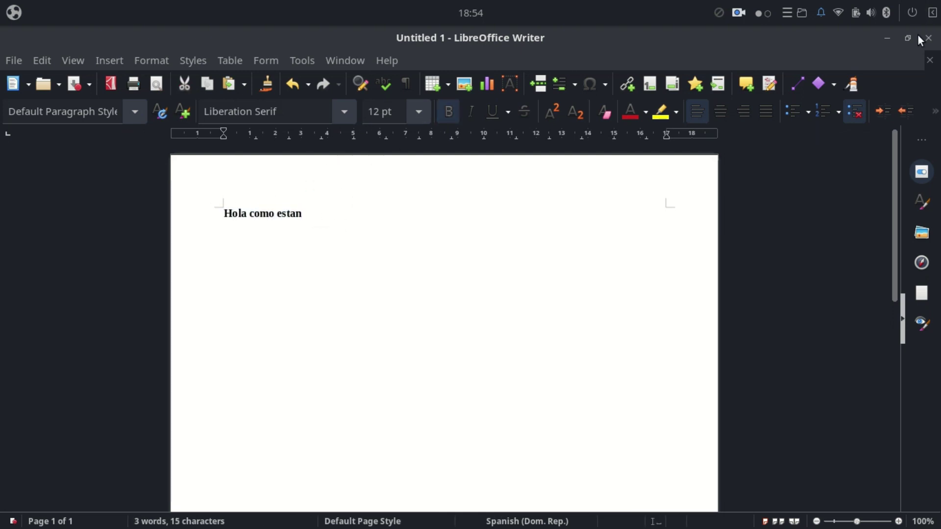
{"action": "left_click", "coordinate": [928, 38]}
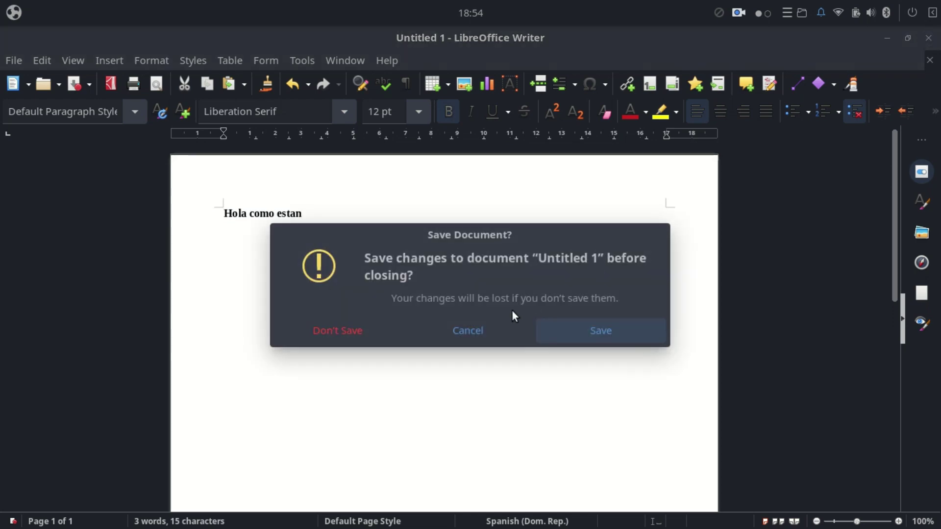
{"action": "left_click", "coordinate": [351, 337]}
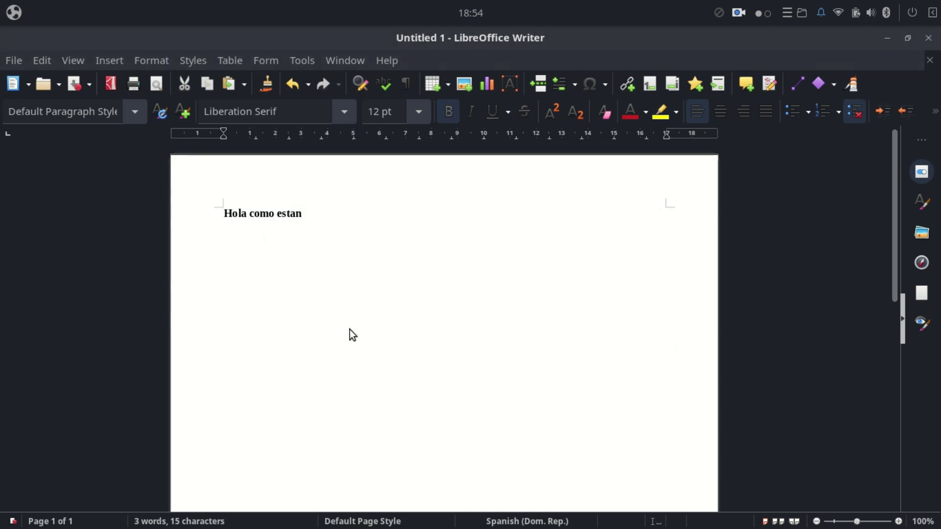
- Launch LibreOffice Impress and create a presentation from the Candy template
{"action": "left_click", "coordinate": [12, 14]}
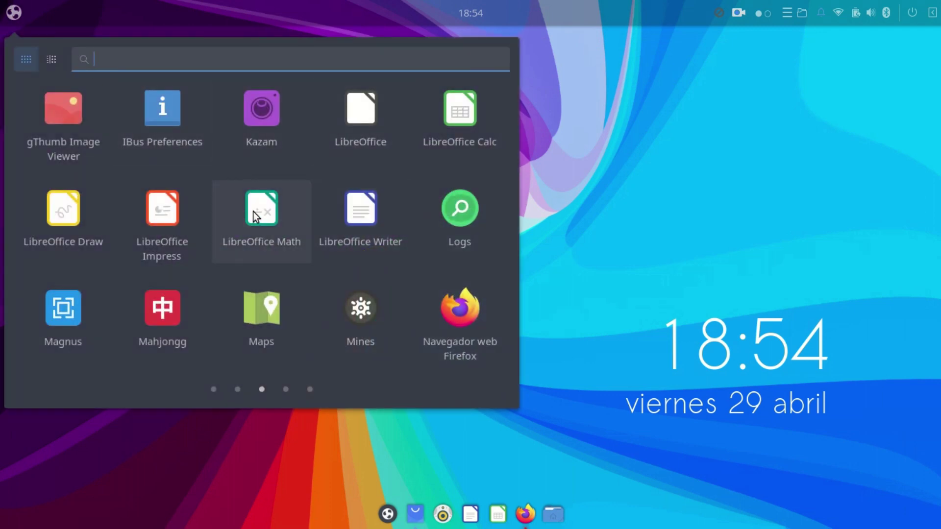
{"action": "left_click", "coordinate": [148, 234]}
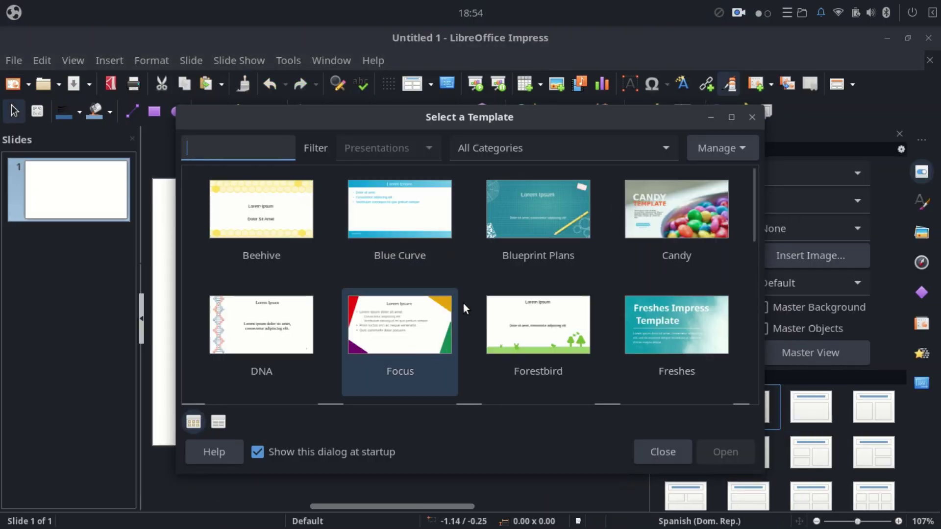
{"action": "left_click", "coordinate": [622, 223]}
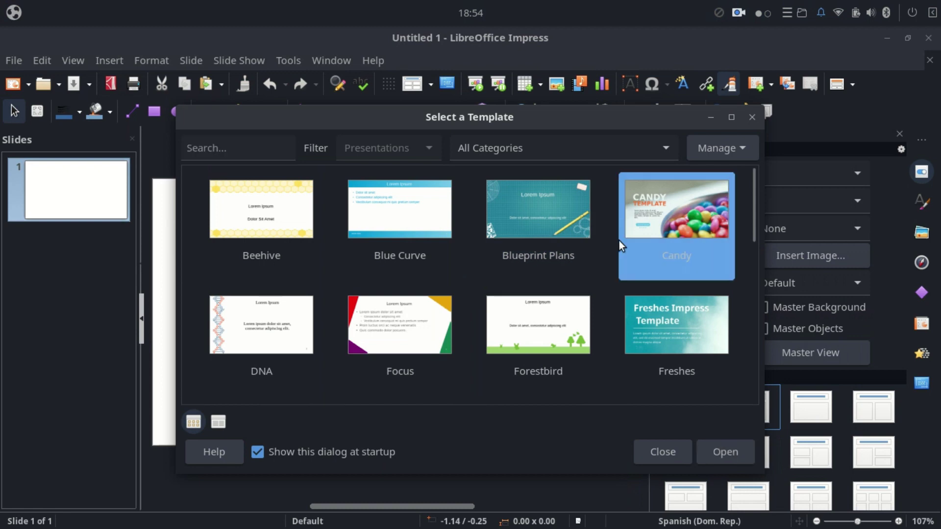
{"action": "left_click", "coordinate": [725, 444]}
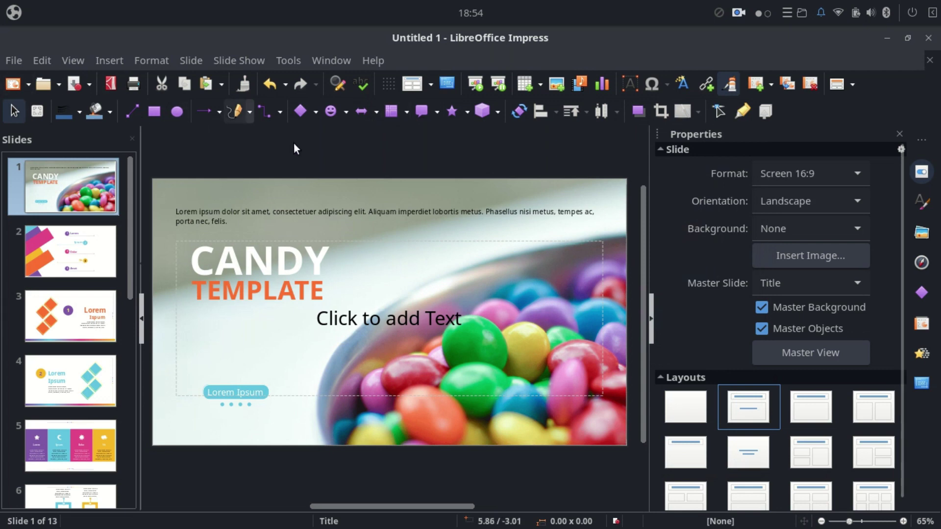
- Look over the Candy presentation and close it without saving the changes
{"action": "scroll", "coordinate": [665, 374], "scroll_direction": "down", "scroll_amount": 1}
{"action": "scroll", "coordinate": [665, 372], "scroll_direction": "up", "scroll_amount": 1}
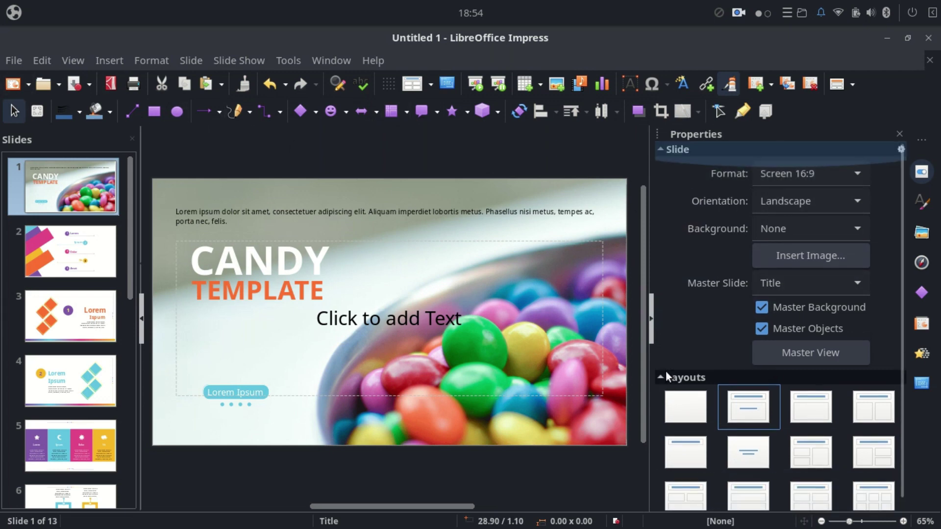
{"action": "left_click", "coordinate": [928, 38]}
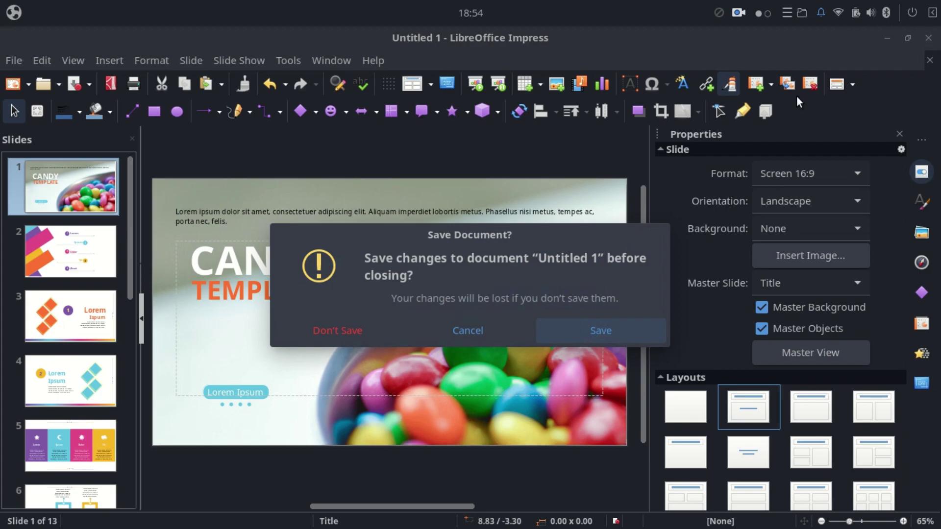
{"action": "left_click", "coordinate": [334, 327]}
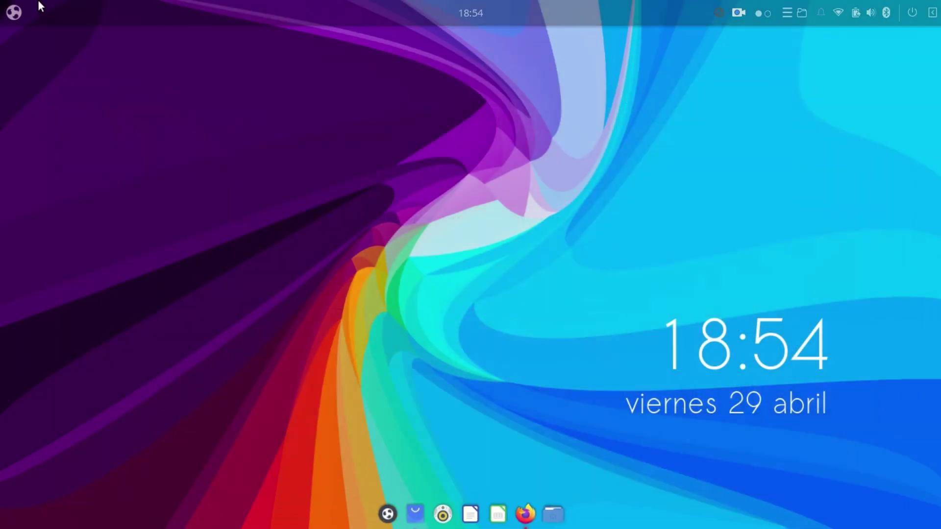
- Launch LibreOffice Calc and enter the value 5 in cells E5 and E4
{"action": "left_click", "coordinate": [1, 7]}
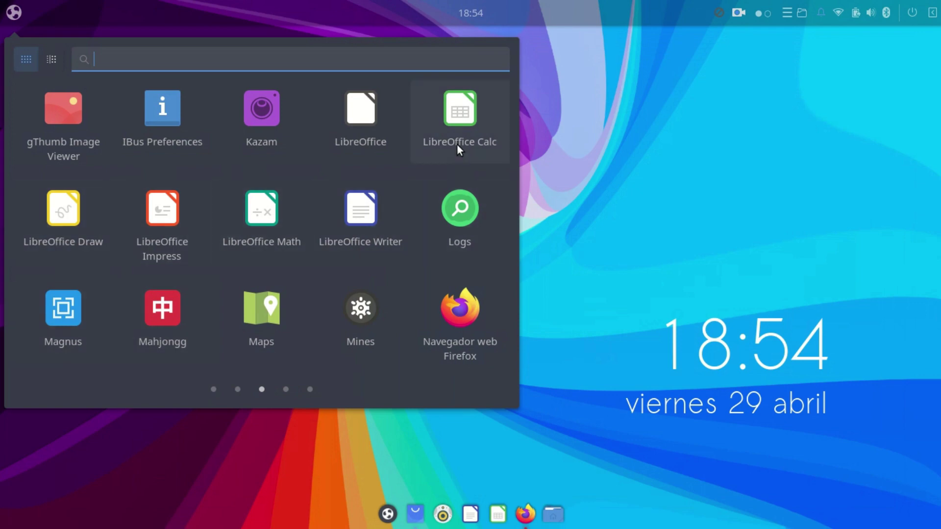
{"action": "left_click", "coordinate": [463, 115]}
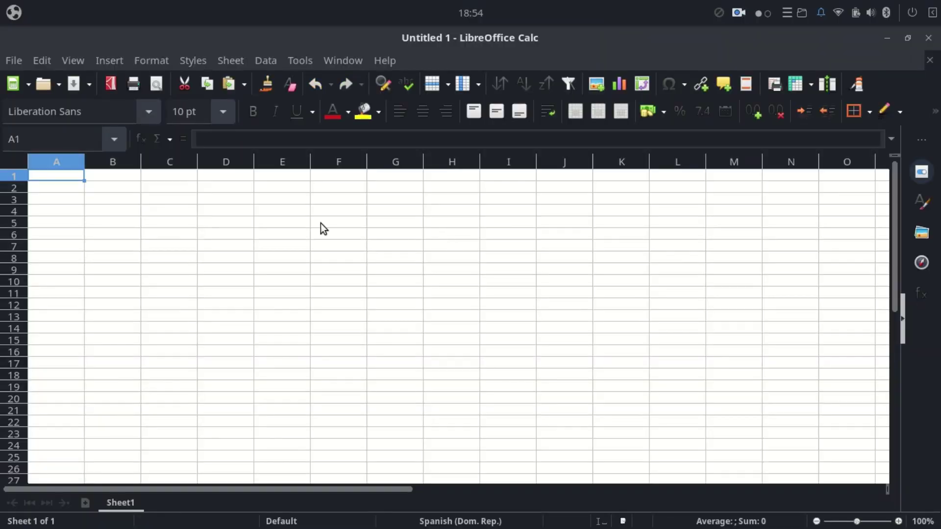
{"action": "left_click", "coordinate": [288, 222]}
{"action": "type", "text": "5"}
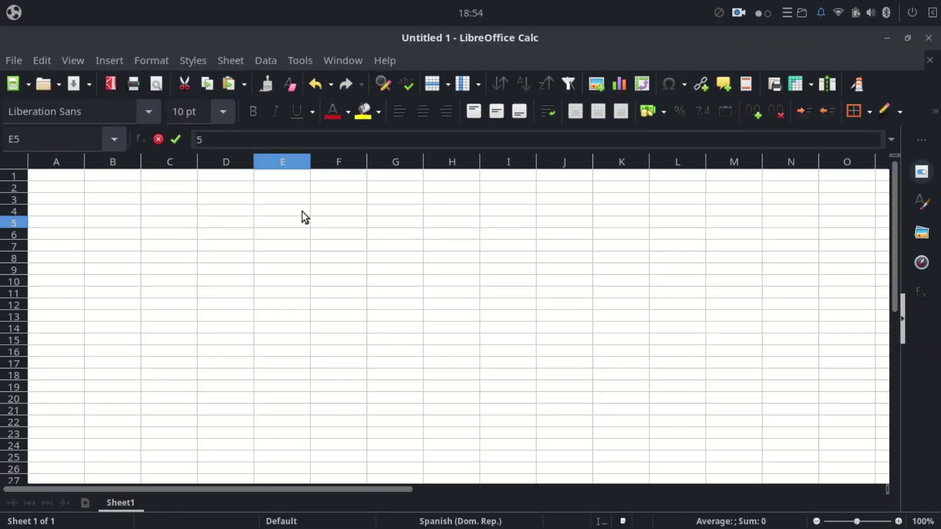
{"action": "left_click", "coordinate": [302, 212]}
{"action": "type", "text": "5"}
- Enter a formula in cell F4 that adds cells E4 and E5
{"action": "left_click", "coordinate": [330, 211]}
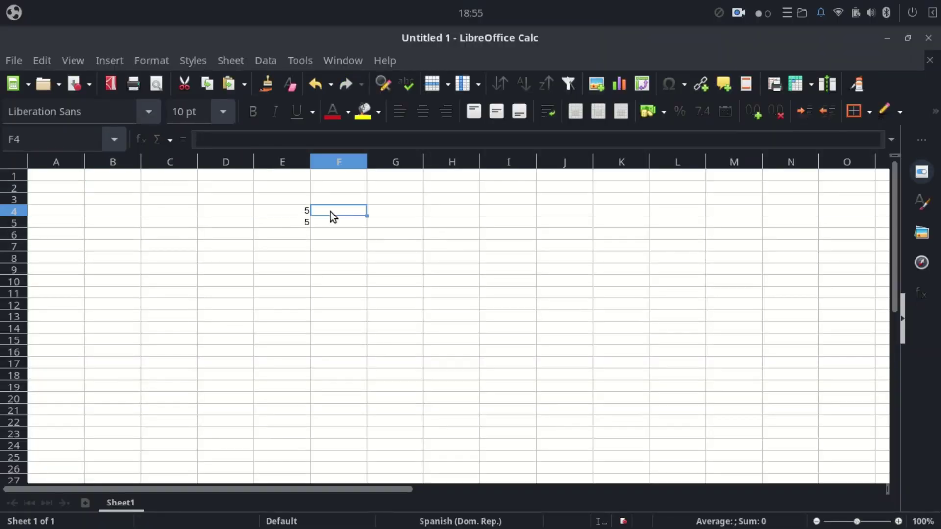
{"action": "type", "text": "=E4"}
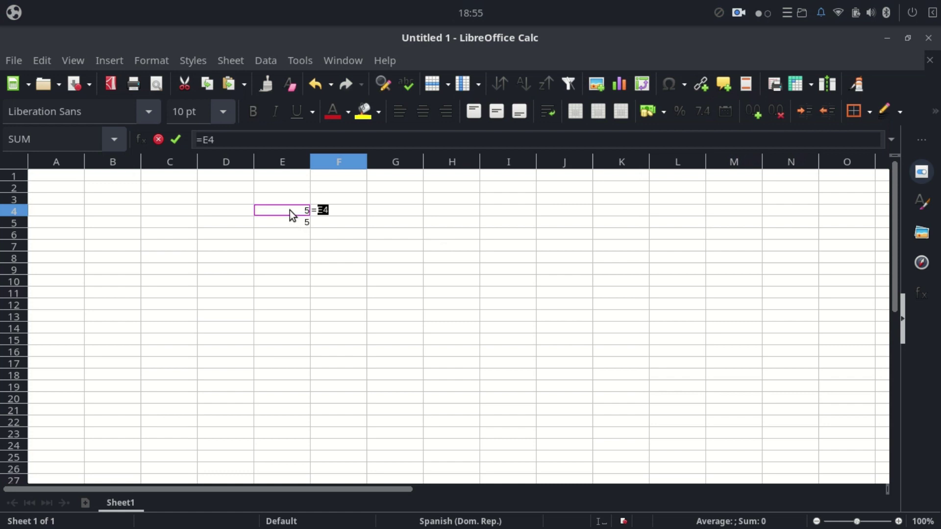
{"action": "type", "text": "+"}
{"action": "key", "text": "Return"}
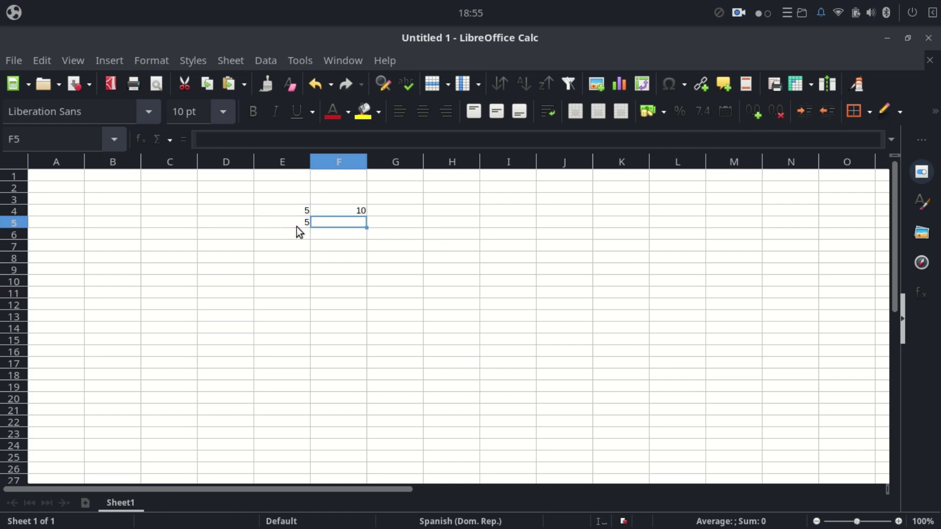
- Set cell E4 to 9 and close the spreadsheet without saving it
{"action": "left_click", "coordinate": [298, 206]}
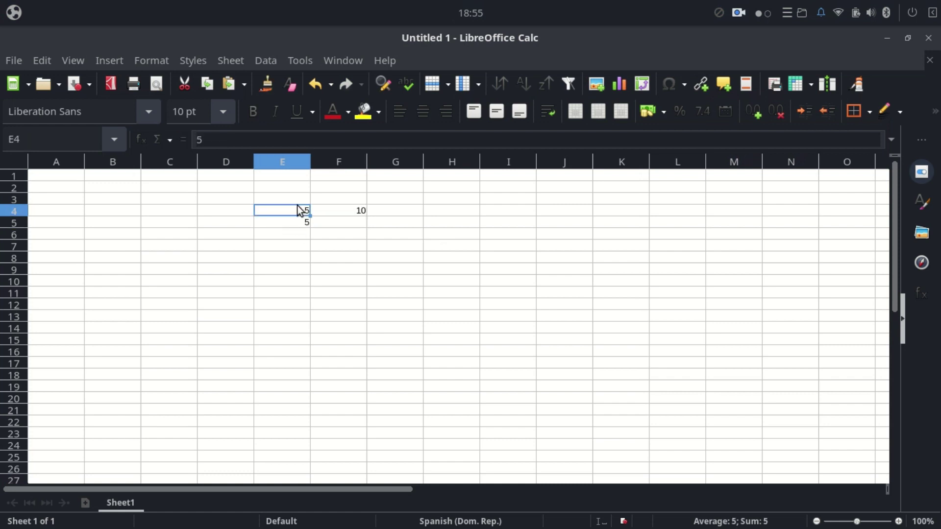
{"action": "type", "text": "9"}
{"action": "key", "text": "Return"}
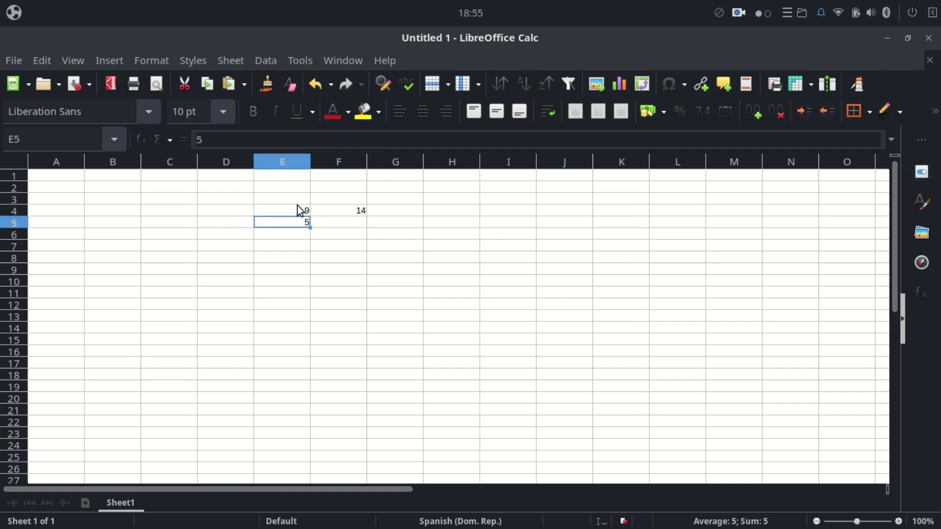
{"action": "left_click", "coordinate": [925, 37]}
{"action": "left_click", "coordinate": [338, 331]}
- Search the applications for "monit" and launch System Monitor
{"action": "left_click", "coordinate": [14, 17]}
{"action": "type", "text": "monit"}
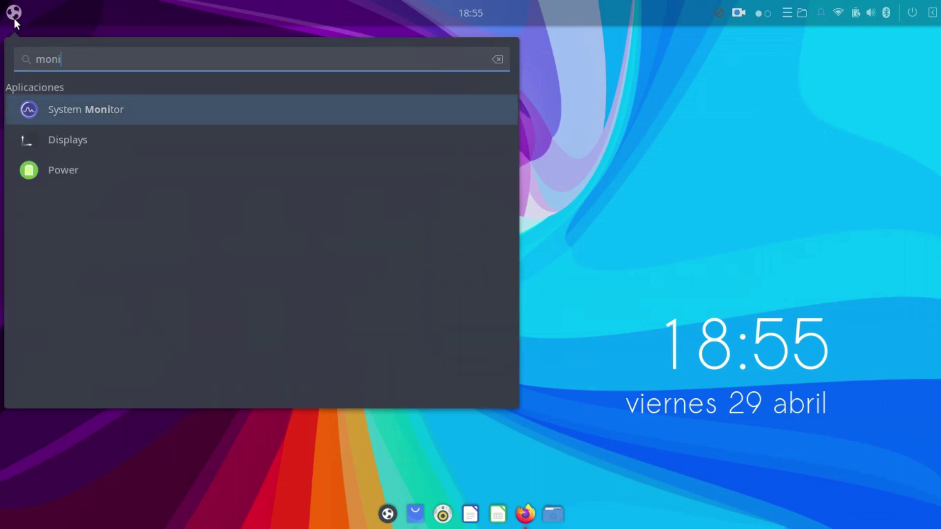
{"action": "key", "text": "Return"}
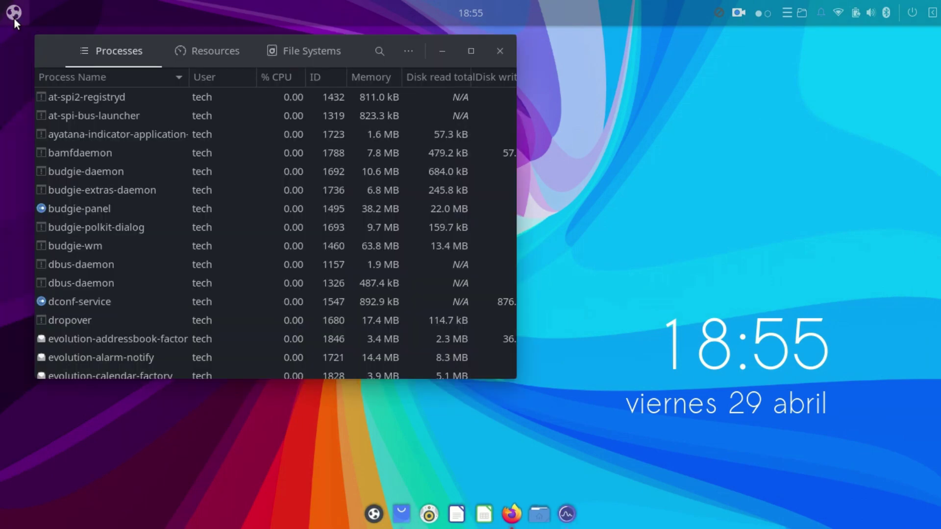
- Review the CPU, memory, swap and network graphs under Resources and close System Monitor
{"action": "left_click", "coordinate": [211, 48]}
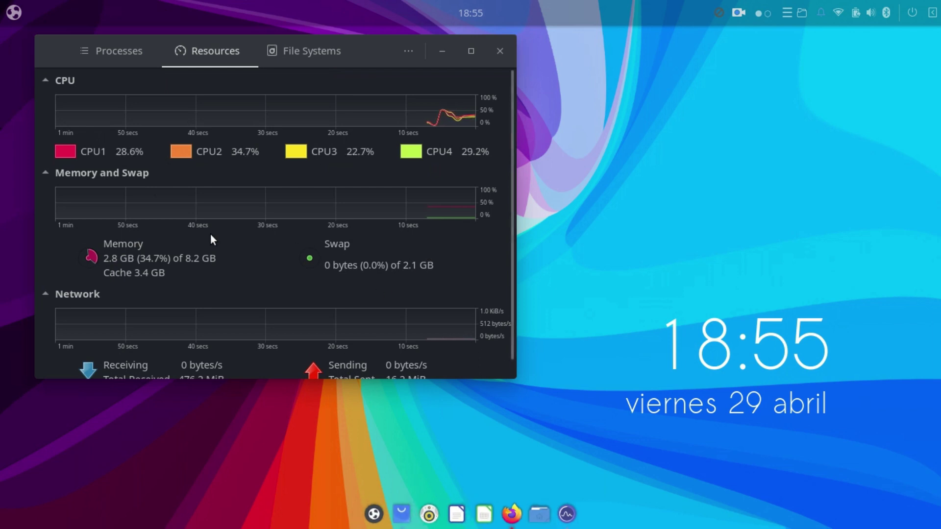
{"action": "scroll", "coordinate": [392, 295], "scroll_direction": "down", "scroll_amount": 2}
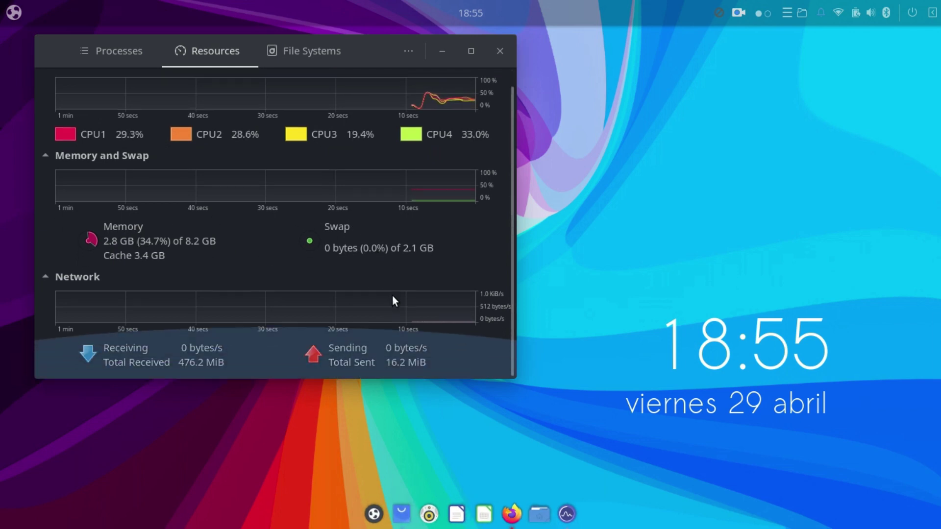
{"action": "scroll", "coordinate": [393, 295], "scroll_direction": "up", "scroll_amount": 2}
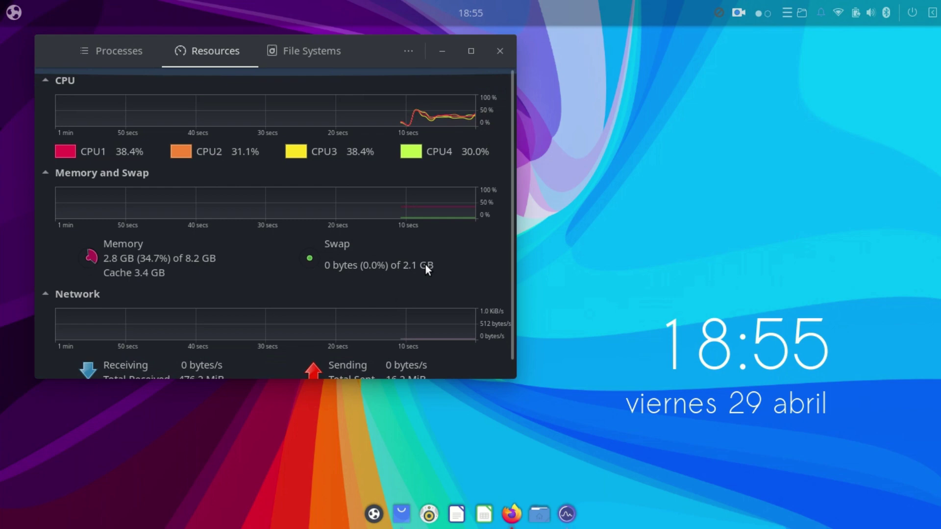
{"action": "left_click", "coordinate": [500, 50]}
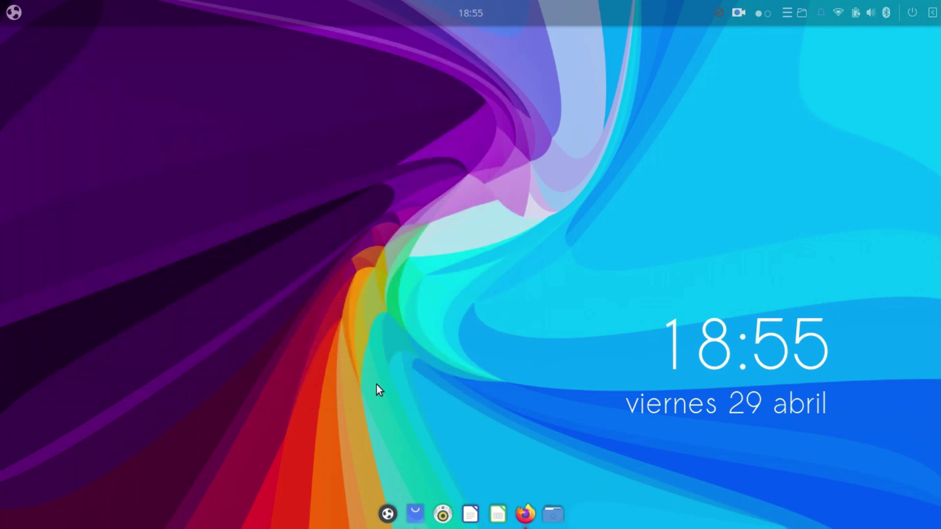
- Open the software store, leave the Kazam page and its search, and browse the Explore catalogue down to Other Categories
{"action": "left_click", "coordinate": [415, 509]}
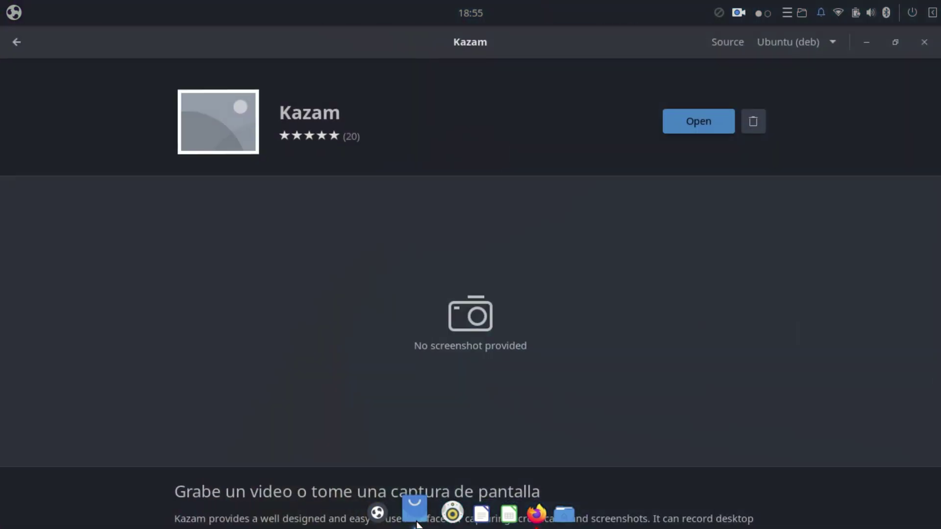
{"action": "left_click", "coordinate": [13, 42]}
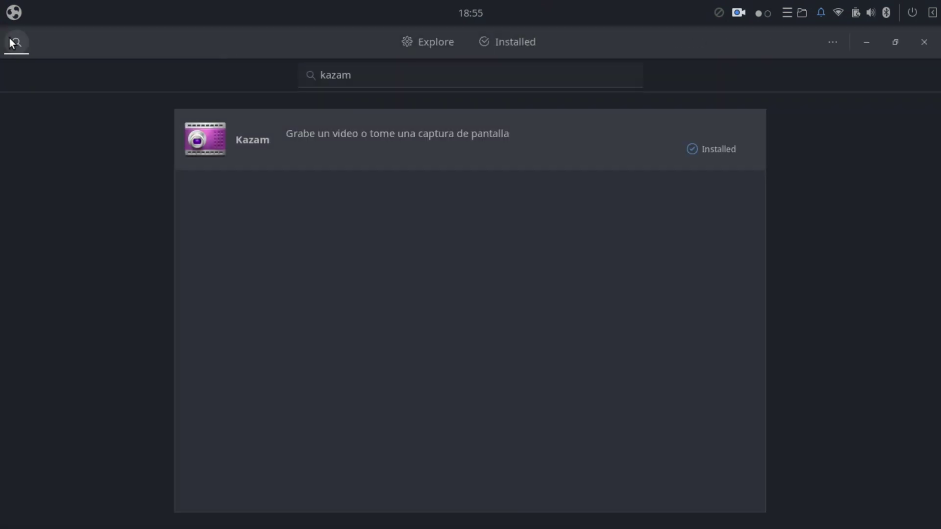
{"action": "left_click", "coordinate": [15, 42]}
{"action": "scroll", "coordinate": [240, 269], "scroll_direction": "down", "scroll_amount": 5}
{"action": "scroll", "coordinate": [240, 269], "scroll_direction": "down", "scroll_amount": 5}
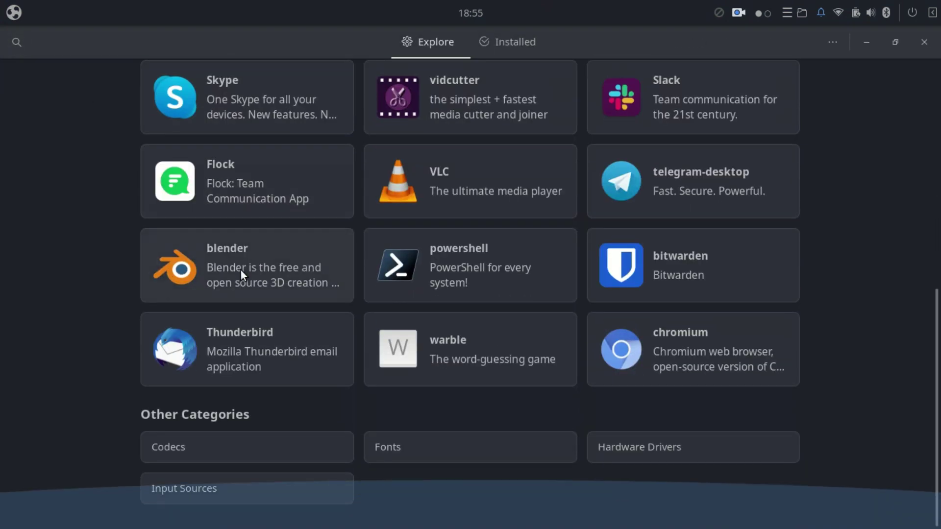
- Browse the Explore catalogue, look into the Develop category, return to the top of the catalogue and minimize the software store
{"action": "scroll", "coordinate": [240, 270], "scroll_direction": "up", "scroll_amount": 10}
{"action": "scroll", "coordinate": [240, 270], "scroll_direction": "down", "scroll_amount": 10}
{"action": "scroll", "coordinate": [240, 270], "scroll_direction": "up", "scroll_amount": 3}
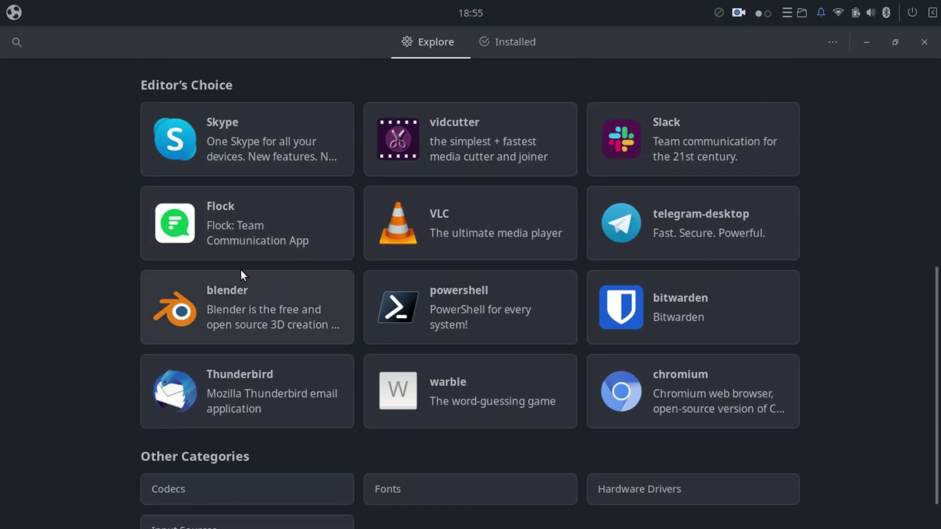
{"action": "scroll", "coordinate": [240, 269], "scroll_direction": "down", "scroll_amount": 3}
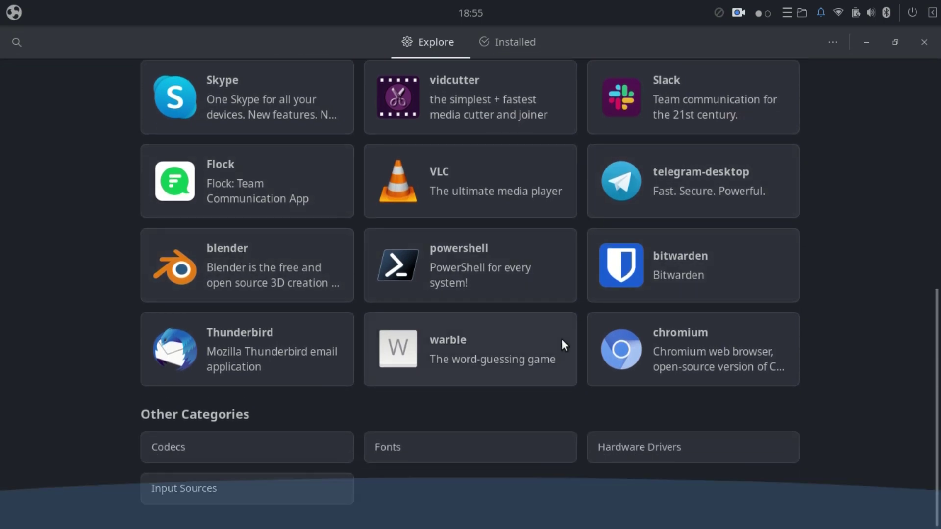
{"action": "scroll", "coordinate": [562, 340], "scroll_direction": "up", "scroll_amount": 5}
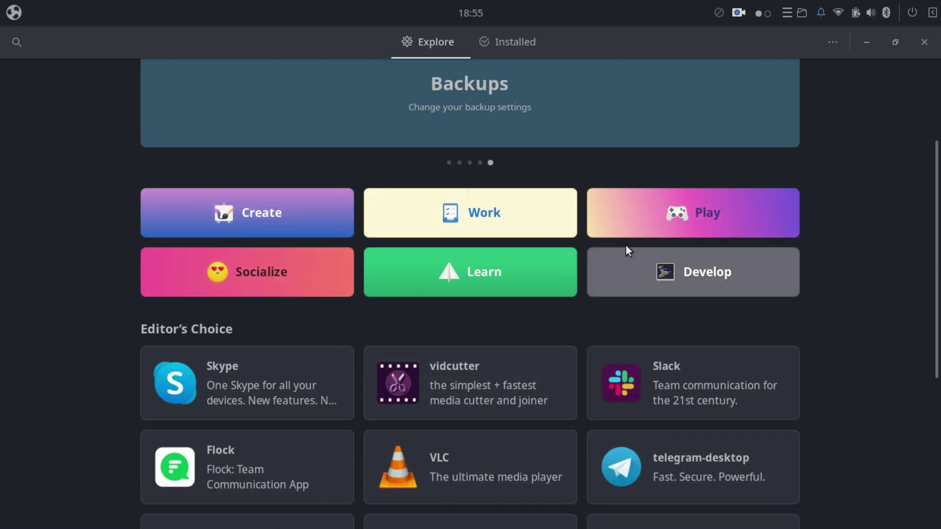
{"action": "left_click", "coordinate": [643, 277]}
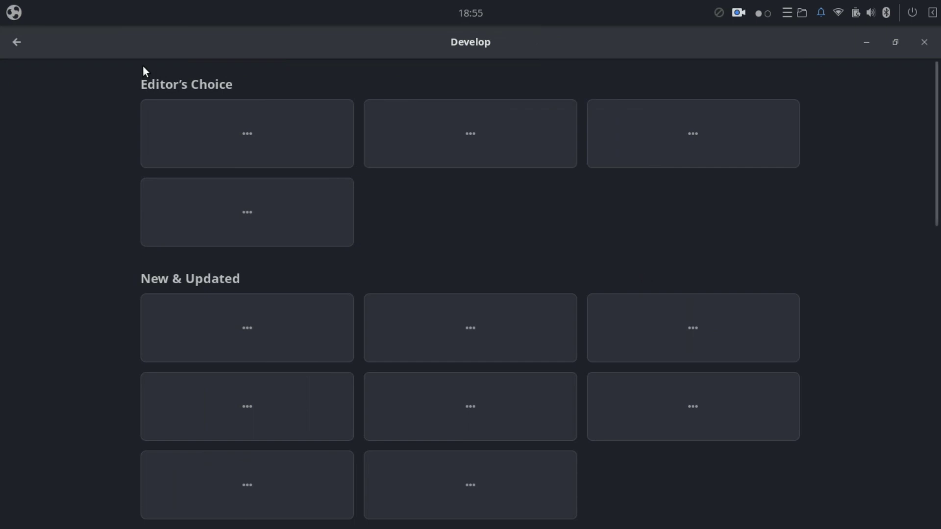
{"action": "left_click", "coordinate": [16, 42]}
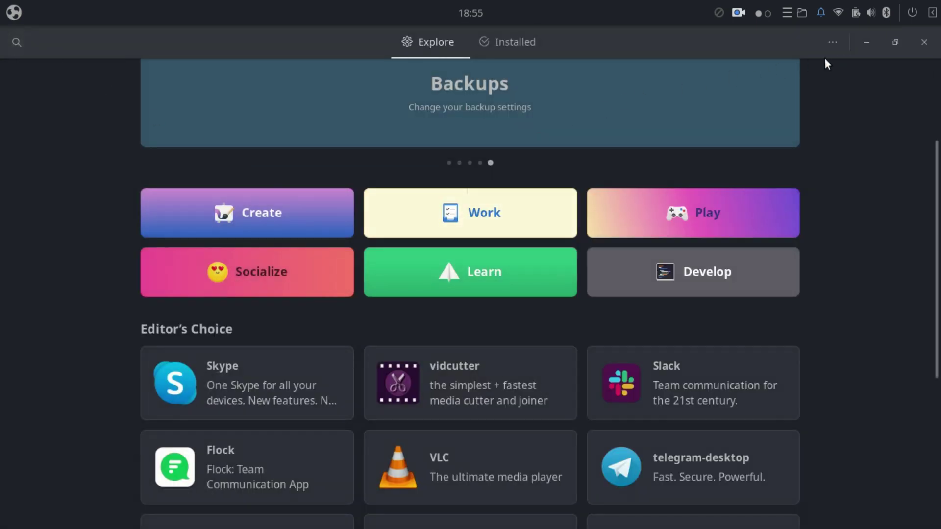
{"action": "scroll", "coordinate": [677, 174], "scroll_direction": "up", "scroll_amount": 3}
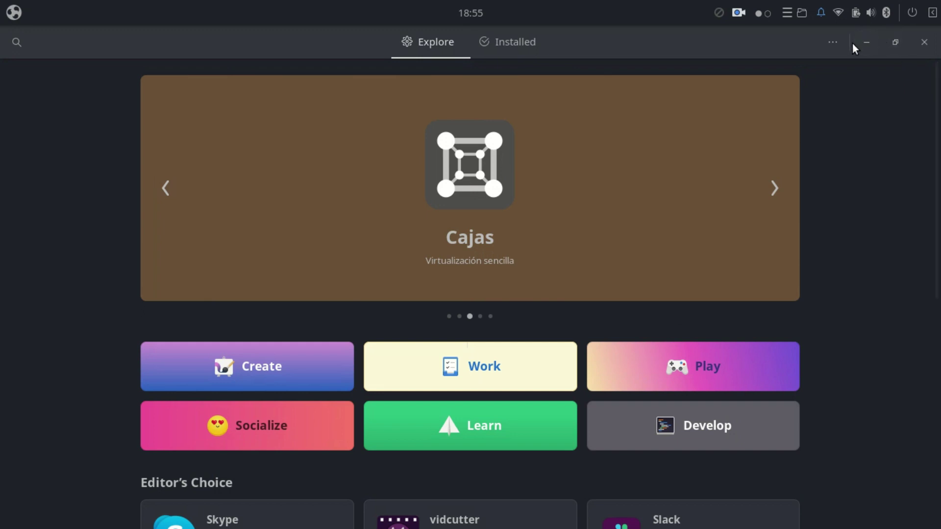
{"action": "left_click", "coordinate": [866, 42]}
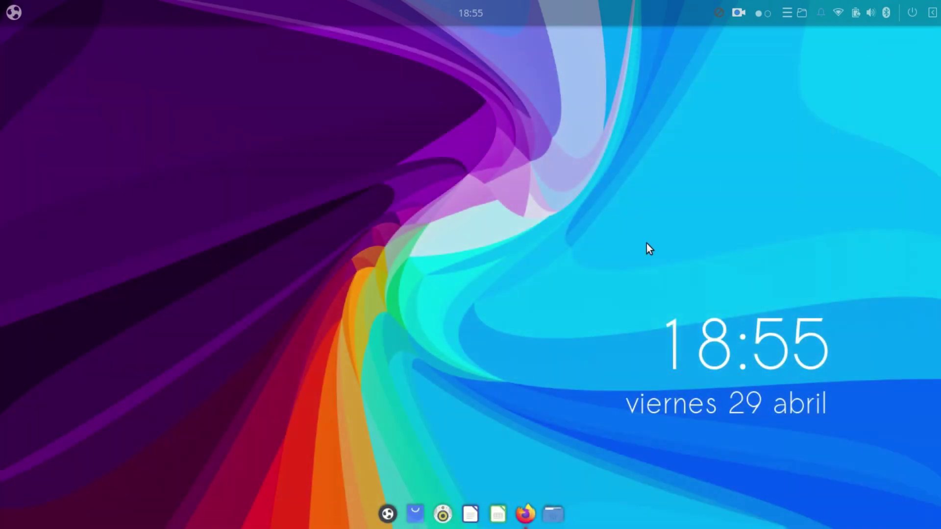
- Switch to Firefox, open a new tab and search Google for "youtube"
{"action": "left_click", "coordinate": [528, 515]}
{"action": "left_click", "coordinate": [479, 42]}
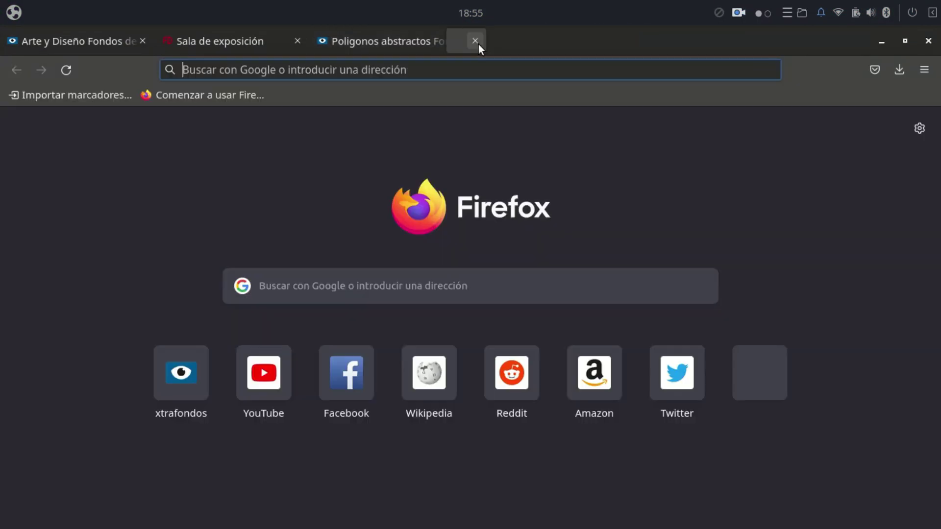
{"action": "type", "text": "youtube"}
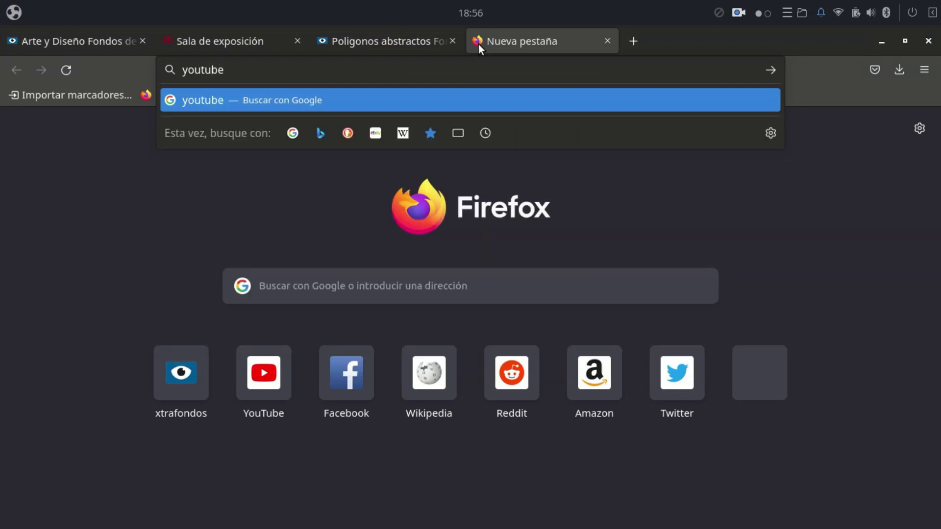
{"action": "key", "text": "Return"}
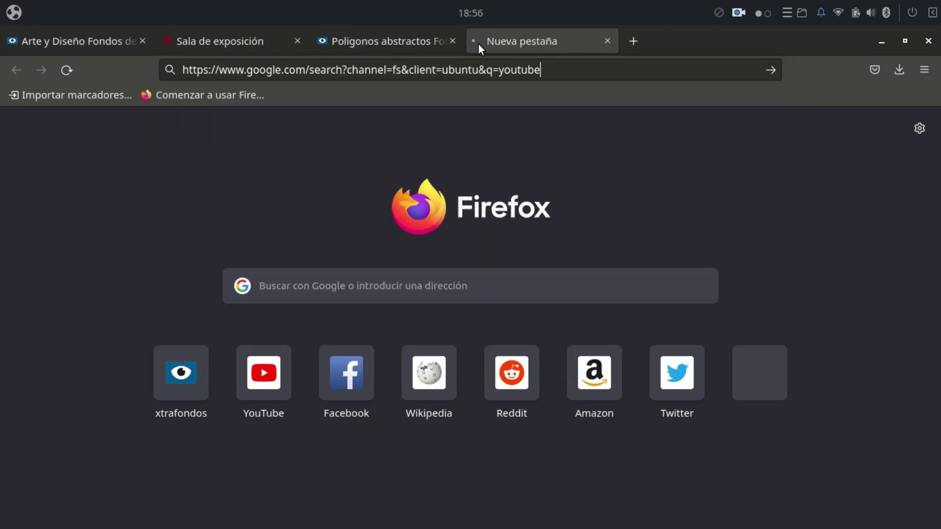
- Close the "Poligonos abstractos" wallpaper tab and the "Sala de exposición" tab
{"action": "left_click", "coordinate": [347, 41]}
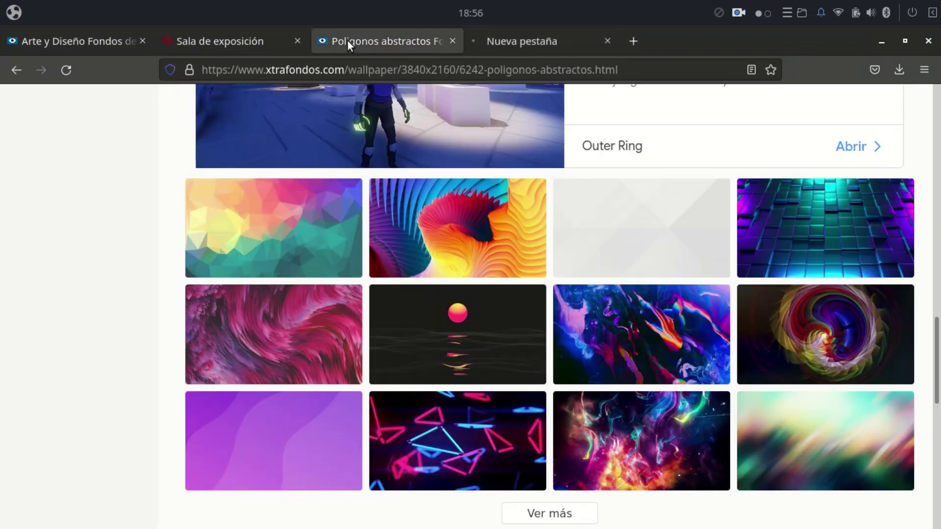
{"action": "left_click", "coordinate": [456, 41]}
{"action": "left_click", "coordinate": [265, 43]}
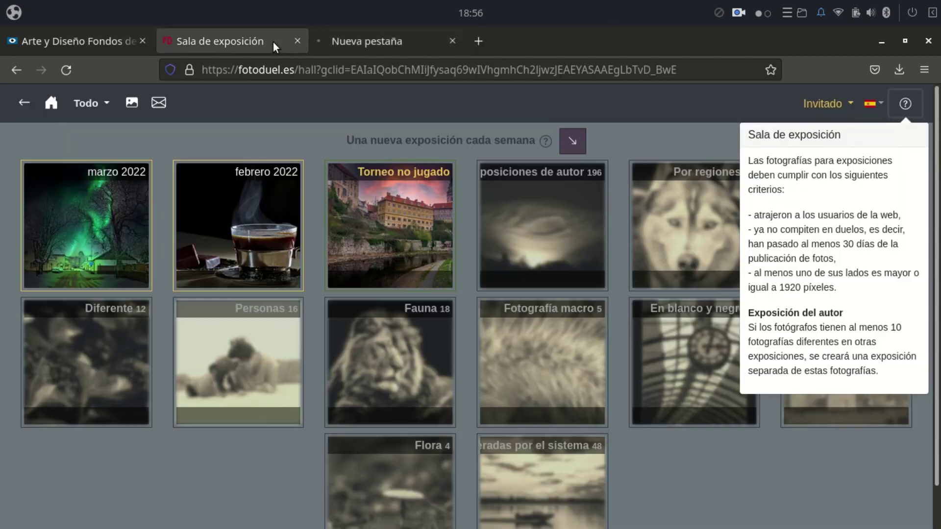
{"action": "left_click", "coordinate": [297, 41]}
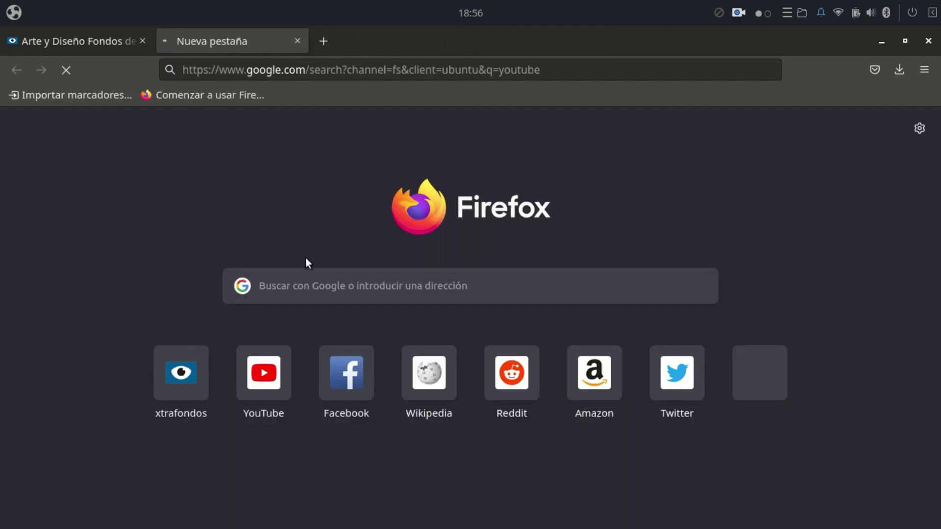
- Open YouTube from its shortcut on the new tab page
{"action": "right_click", "coordinate": [267, 376]}
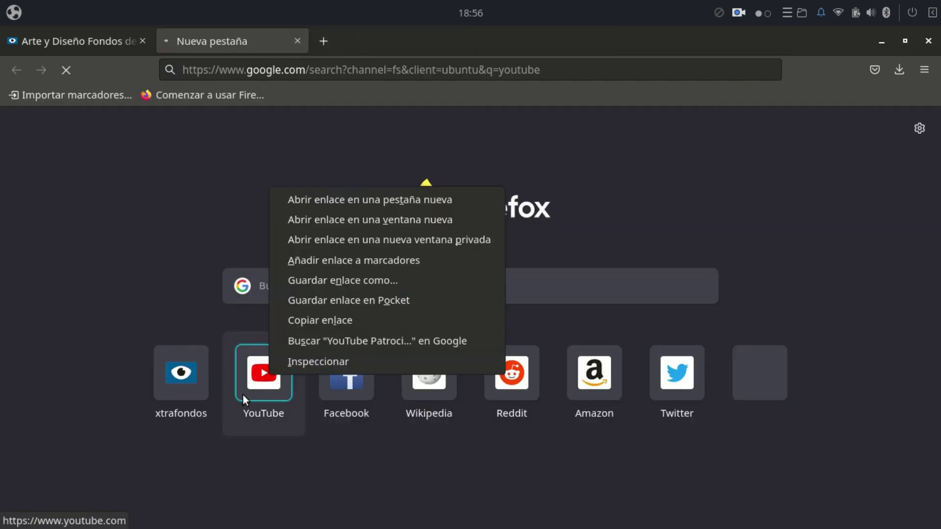
{"action": "left_click", "coordinate": [244, 398]}
{"action": "left_click", "coordinate": [260, 389]}
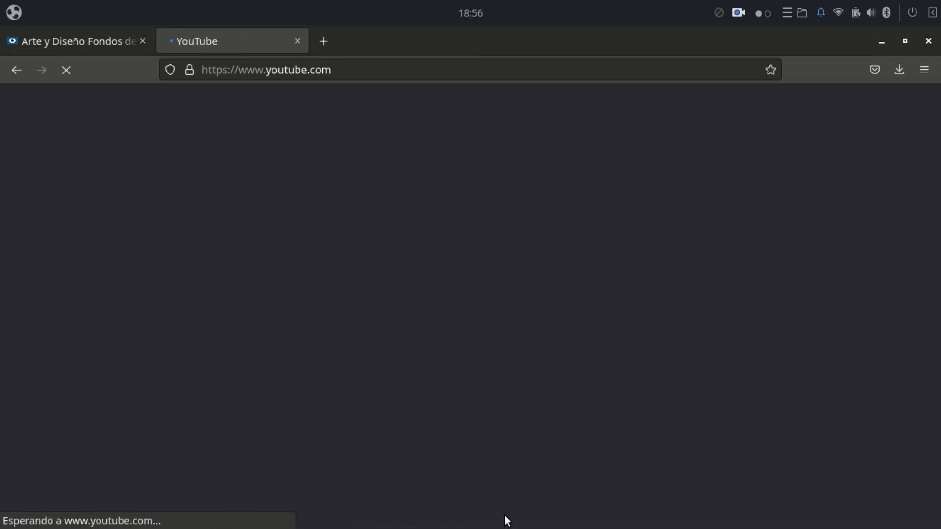
{"action": "key", "text": "super"}
{"action": "key", "text": "super"}
{"action": "key", "text": "super"}
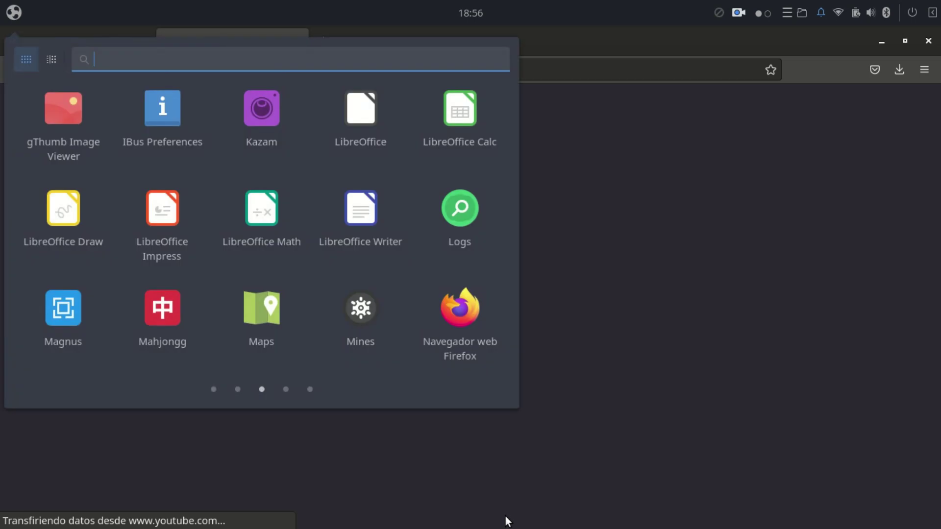
{"action": "key", "text": "super"}
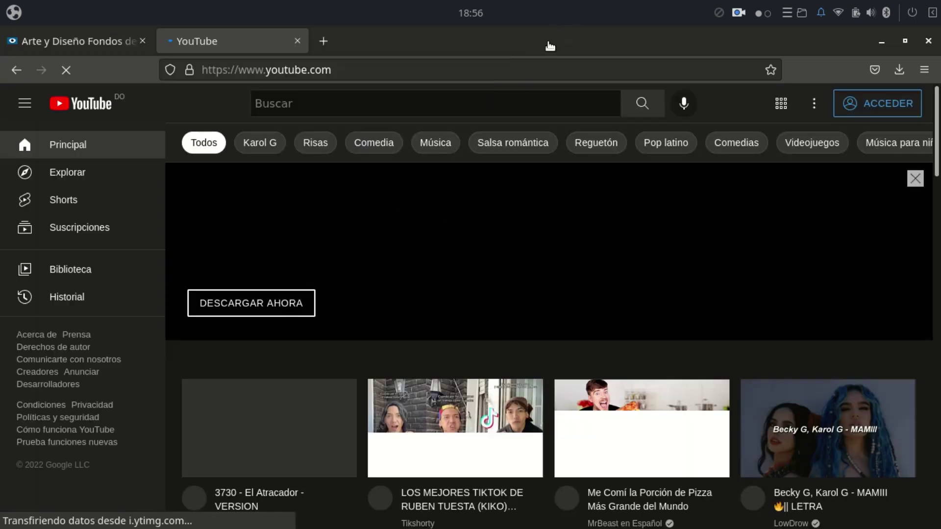
- Play the video "3730 - El Atracador - VERSION" from the YouTube home page, mute the system sound and minimize Firefox
{"action": "scroll", "coordinate": [428, 231], "scroll_direction": "down", "scroll_amount": 5}
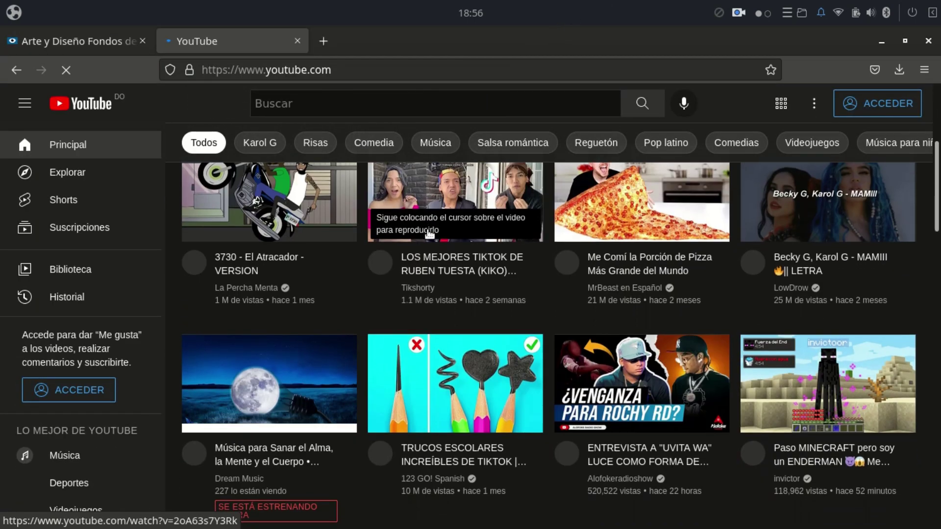
{"action": "left_click", "coordinate": [274, 186]}
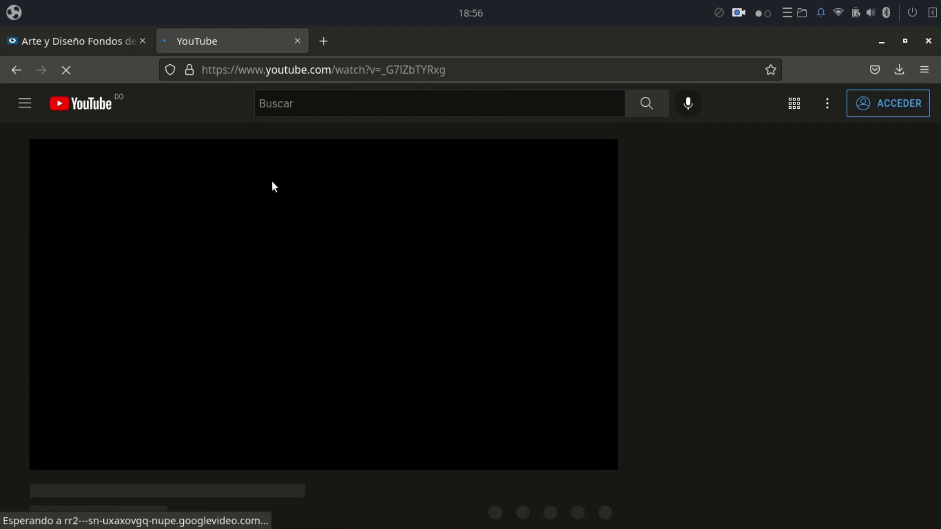
{"action": "key", "text": "XF86AudioMute"}
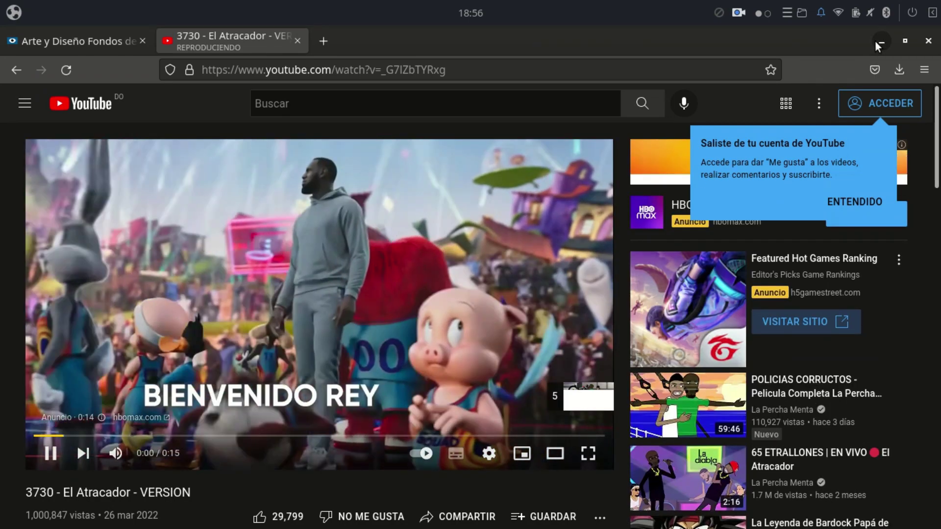
{"action": "left_click", "coordinate": [876, 41]}
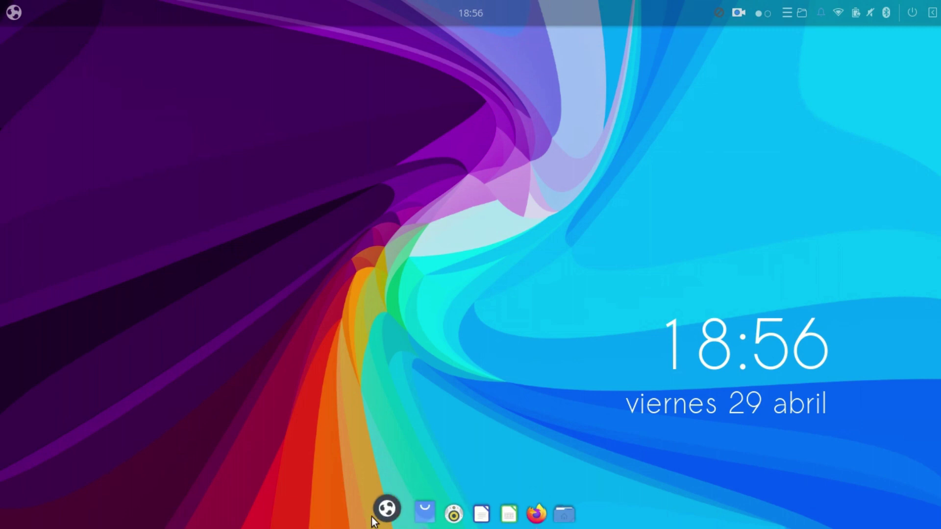
- Look through the remaining application pages and launch the Tilix terminal
{"action": "left_click", "coordinate": [10, 15]}
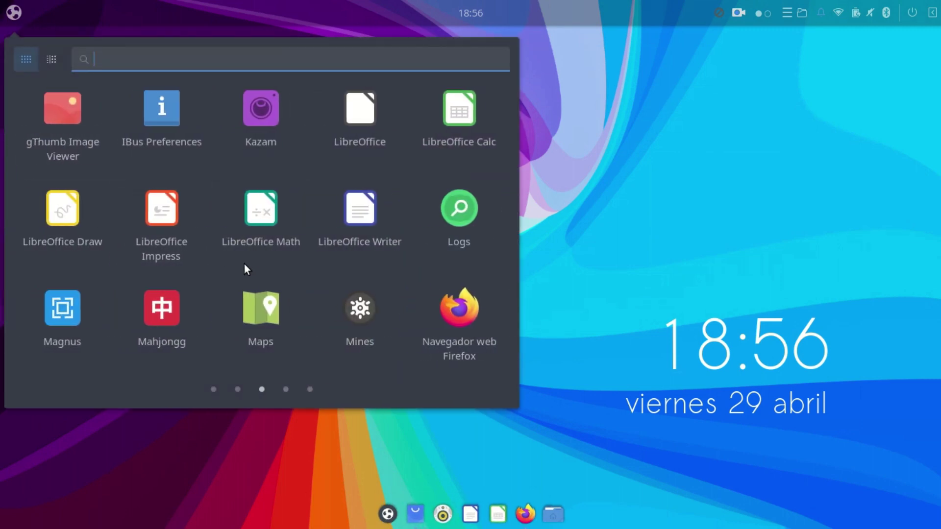
{"action": "scroll", "coordinate": [244, 264], "scroll_direction": "down", "scroll_amount": 1}
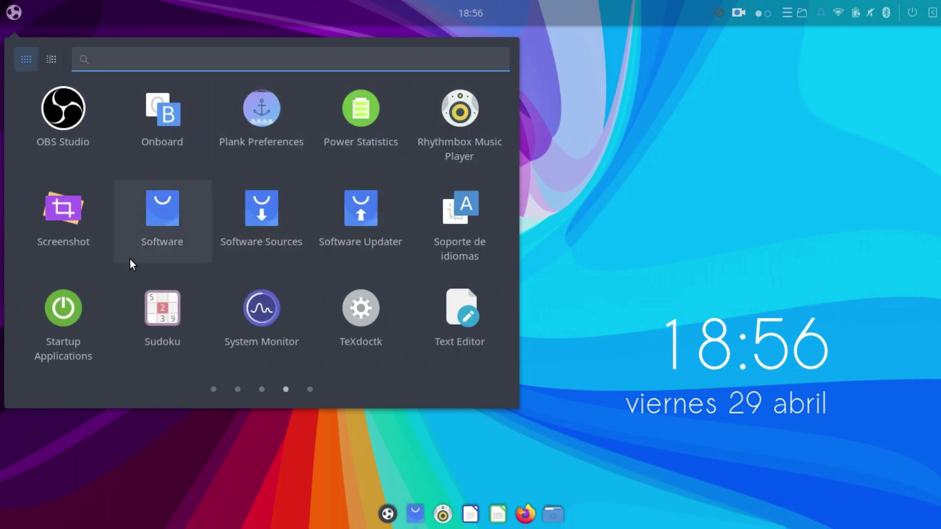
{"action": "scroll", "coordinate": [397, 290], "scroll_direction": "down", "scroll_amount": 1}
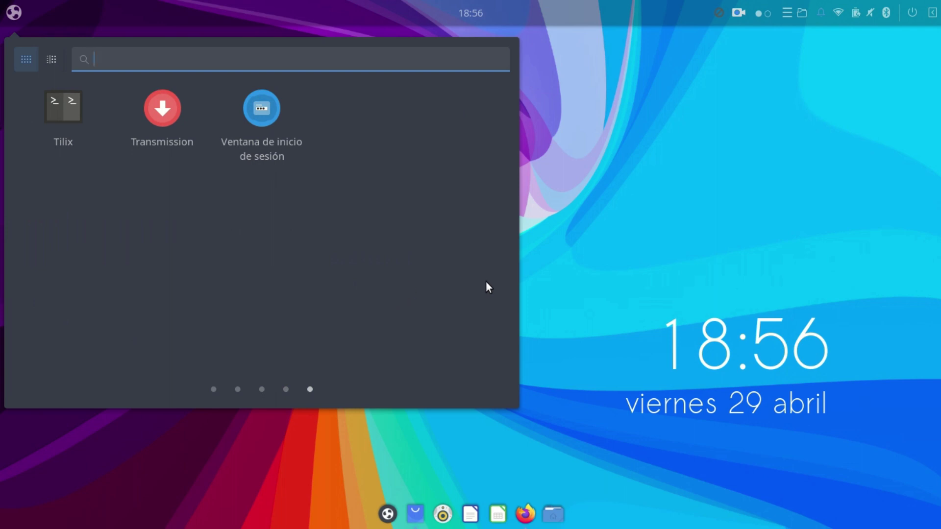
{"action": "left_click", "coordinate": [70, 131]}
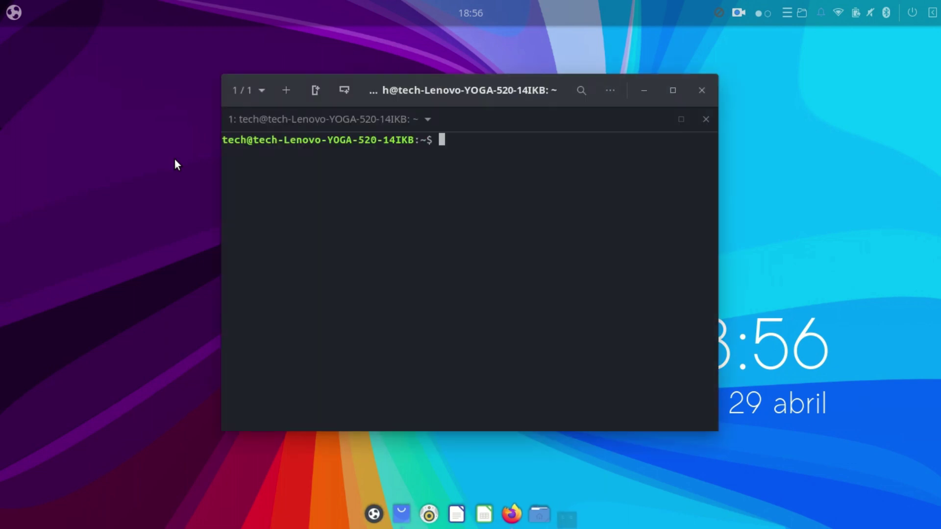
- Run "sudo apt update", submit the account password and minimize the terminal once the package lists are fetched
{"action": "type", "text": "sudo a"}
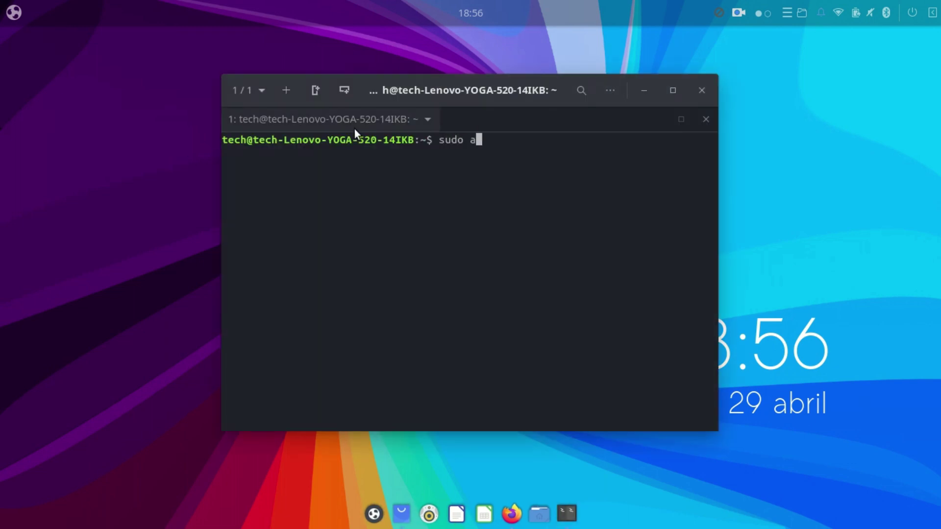
{"action": "type", "text": "pt update"}
{"action": "key", "text": "Return"}
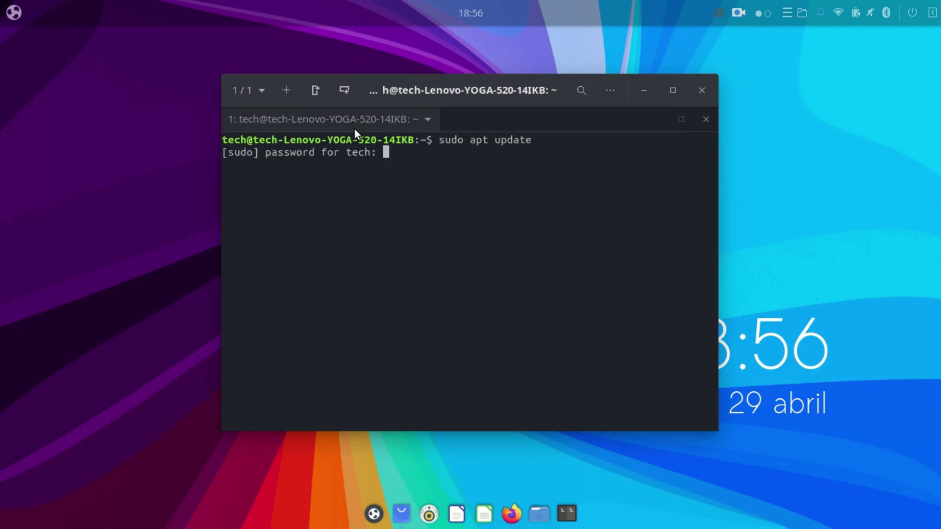
{"action": "key", "text": "Return"}
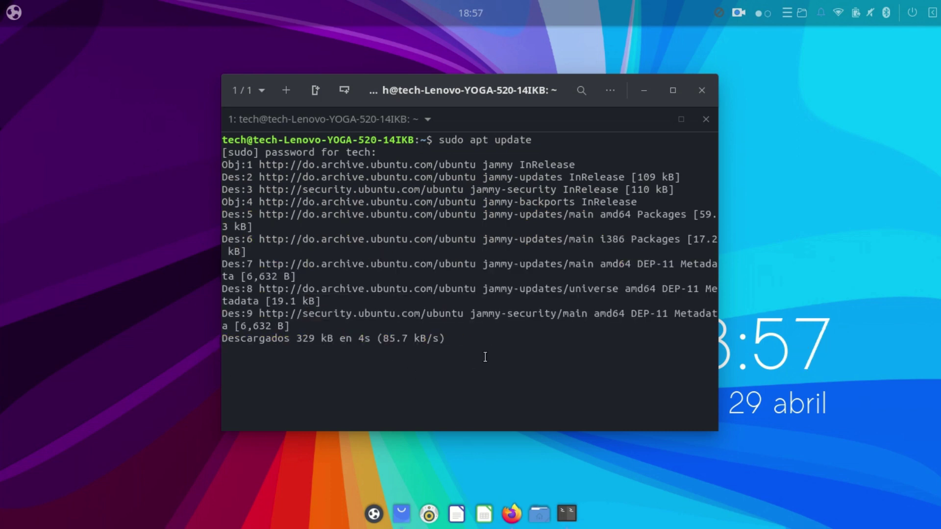
{"action": "left_click", "coordinate": [643, 90]}
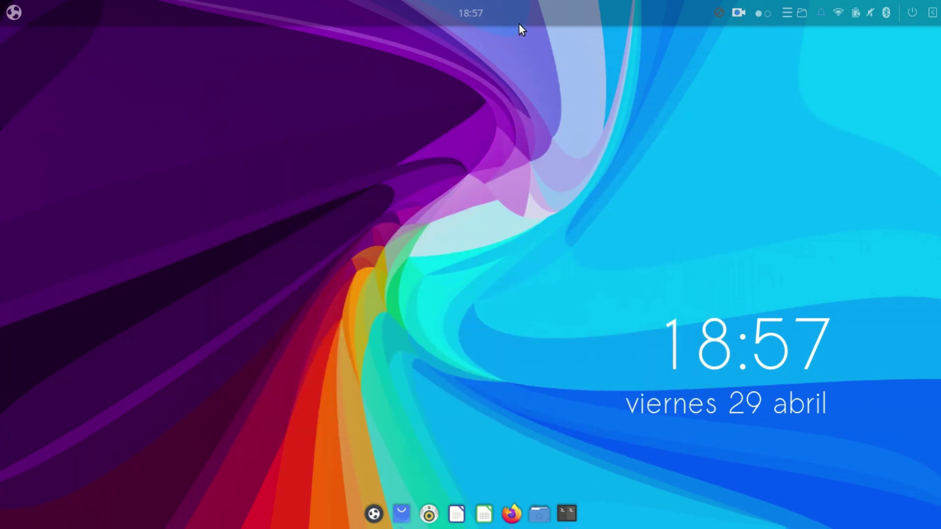
- Check the panel clock, reopen the applications overview and switch it to the category view and back to the grid
{"action": "left_click", "coordinate": [468, 12]}
{"action": "left_click", "coordinate": [665, 173]}
{"action": "left_click", "coordinate": [14, 14]}
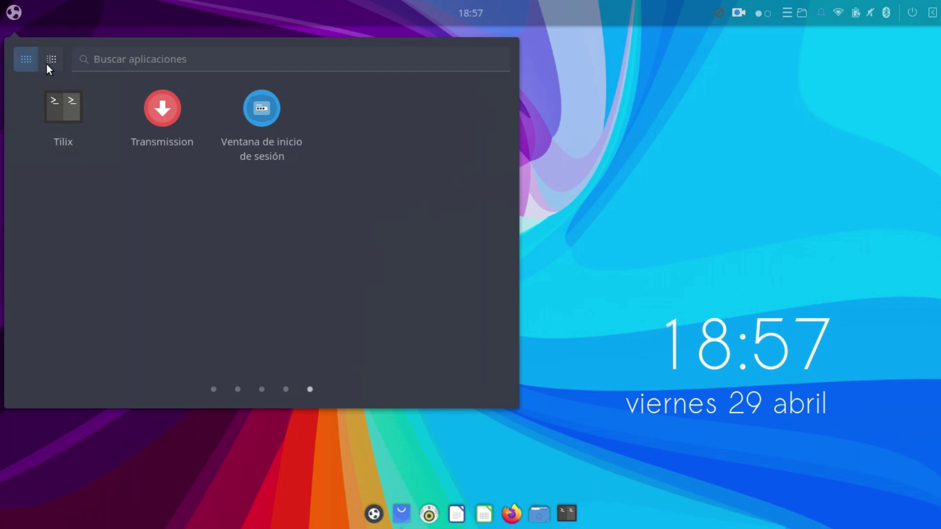
{"action": "left_click", "coordinate": [50, 62]}
{"action": "left_click", "coordinate": [25, 58]}
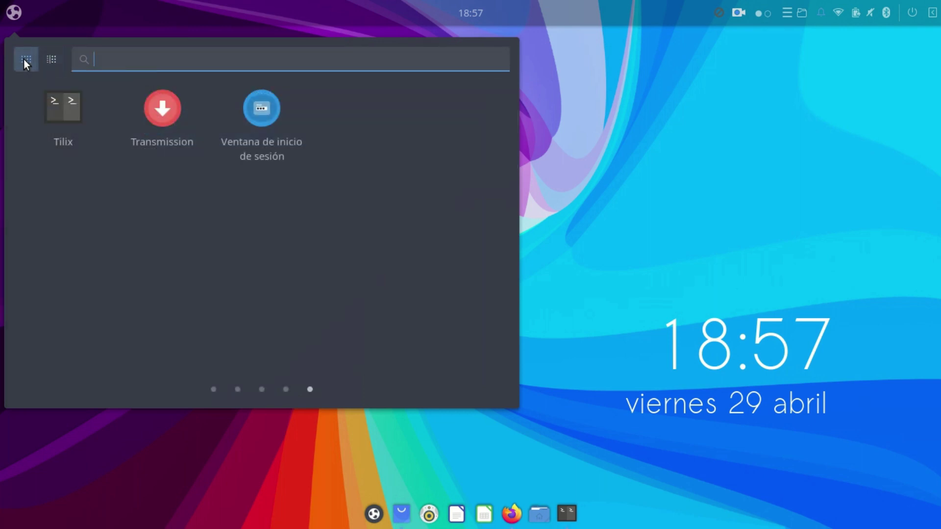
- Search the applications for "con", clear the search and browse back to the first page of applications
{"action": "type", "text": "con"}
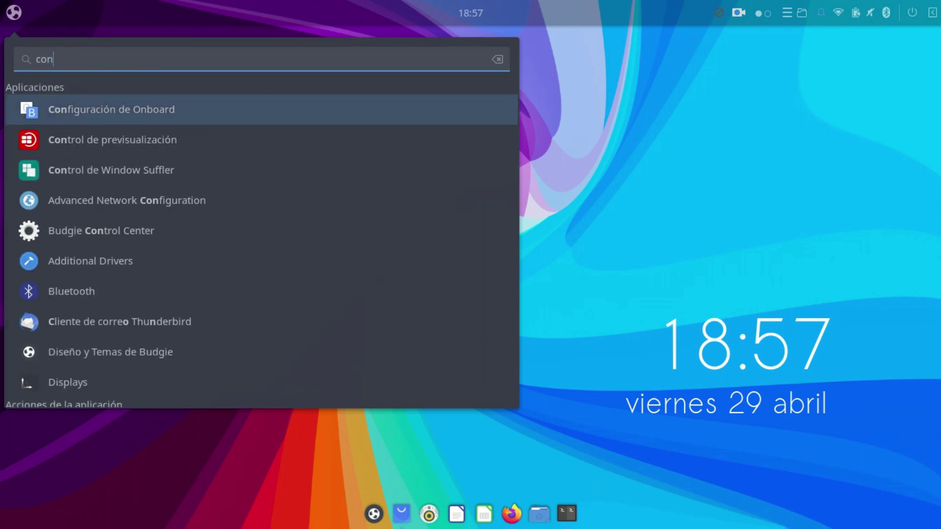
{"action": "key", "text": "BackSpace"}
{"action": "key", "text": "BackSpace"}
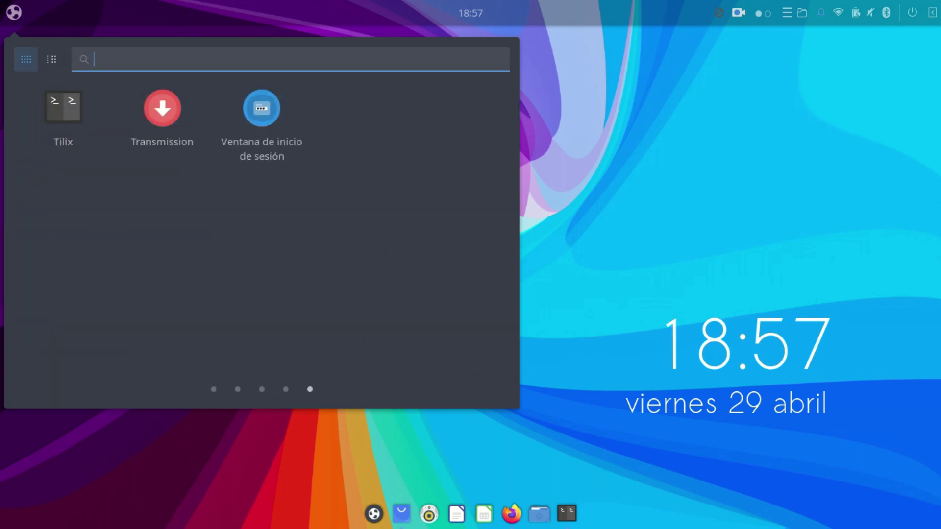
{"action": "scroll", "coordinate": [180, 139], "scroll_direction": "up", "scroll_amount": 3}
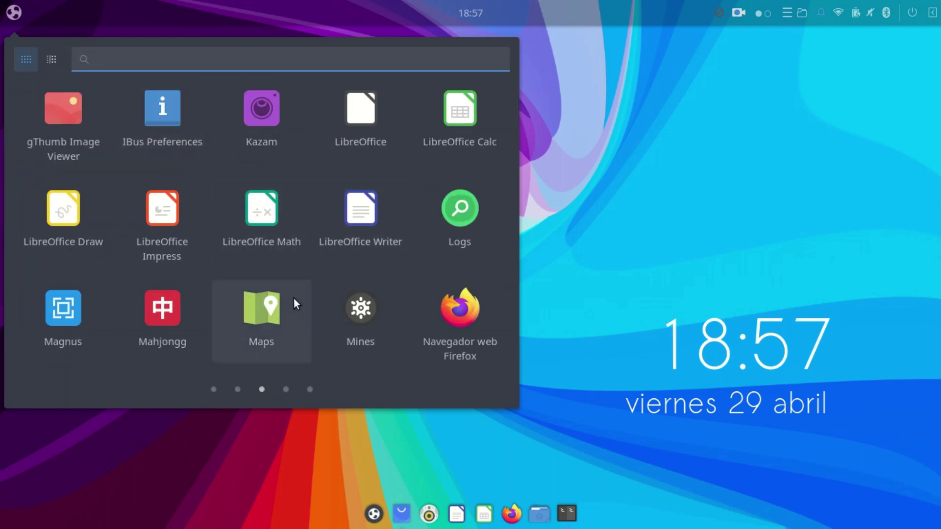
{"action": "scroll", "coordinate": [216, 326], "scroll_direction": "up", "scroll_amount": 1}
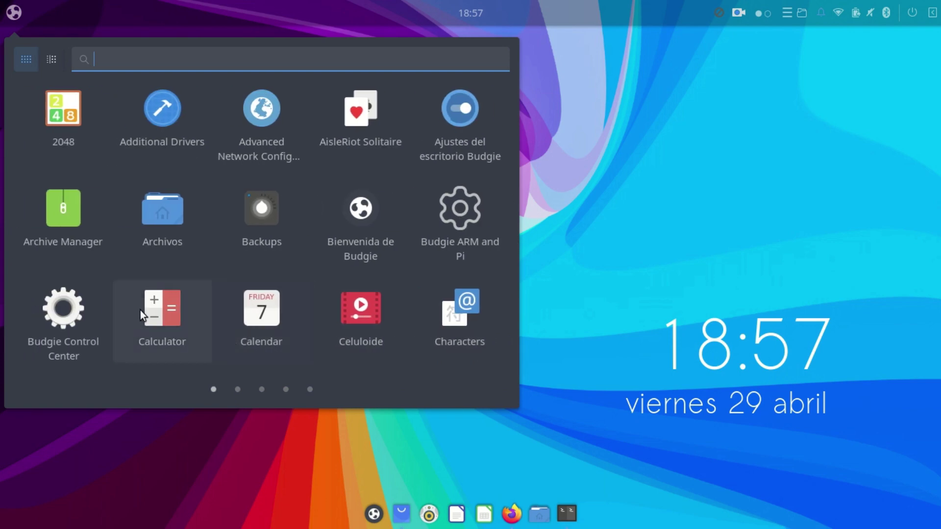
- Open Budgie Control Center's Background settings, apply the dark blue and purple fluid wallpaper and minimize the window to view it
{"action": "left_click", "coordinate": [87, 308]}
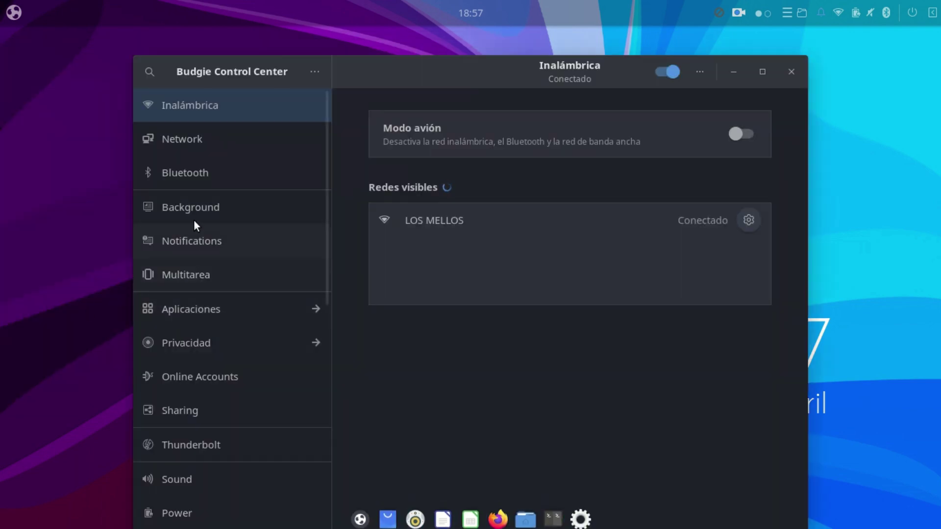
{"action": "scroll", "coordinate": [196, 339], "scroll_direction": "down", "scroll_amount": 5}
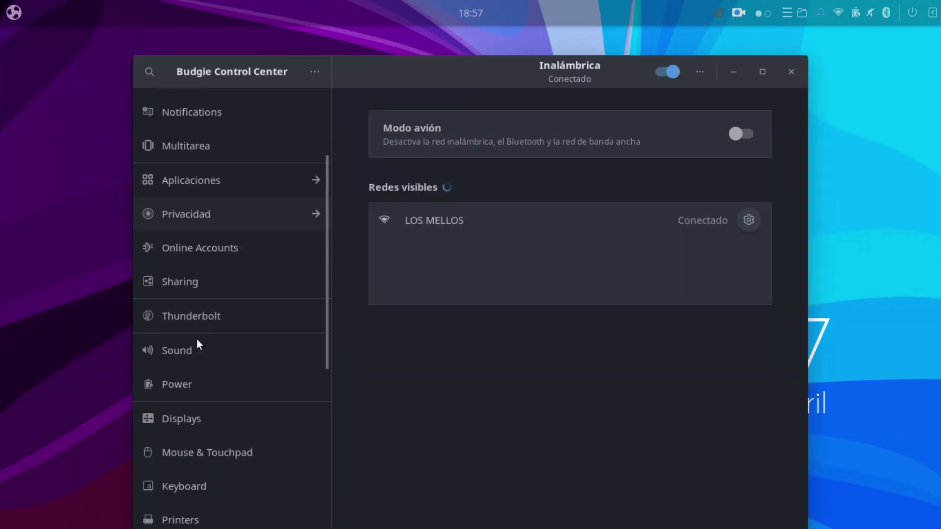
{"action": "scroll", "coordinate": [196, 339], "scroll_direction": "up", "scroll_amount": 5}
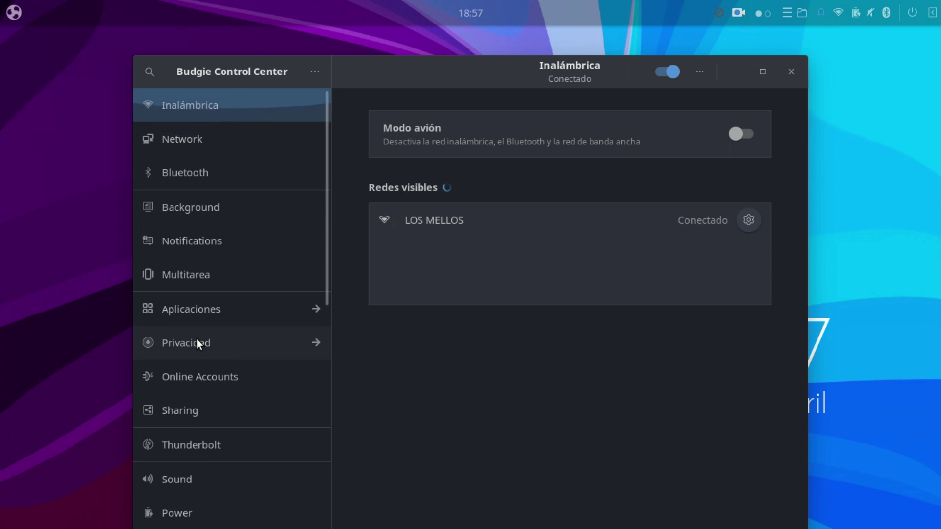
{"action": "left_click", "coordinate": [204, 208]}
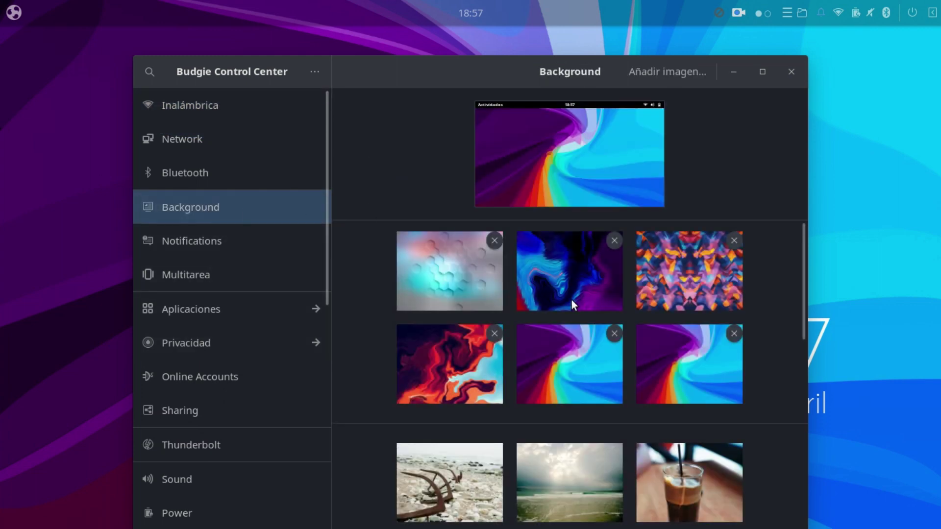
{"action": "left_click", "coordinate": [572, 300]}
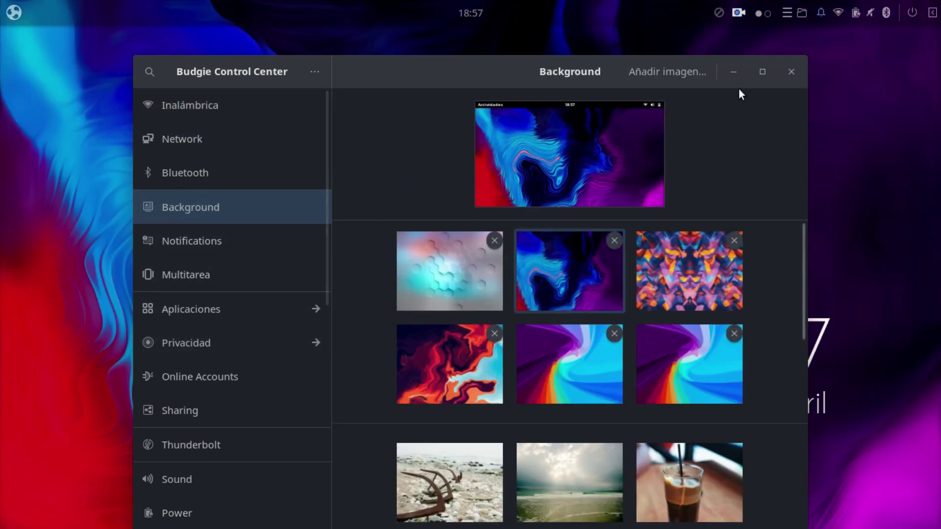
{"action": "left_click", "coordinate": [734, 71]}
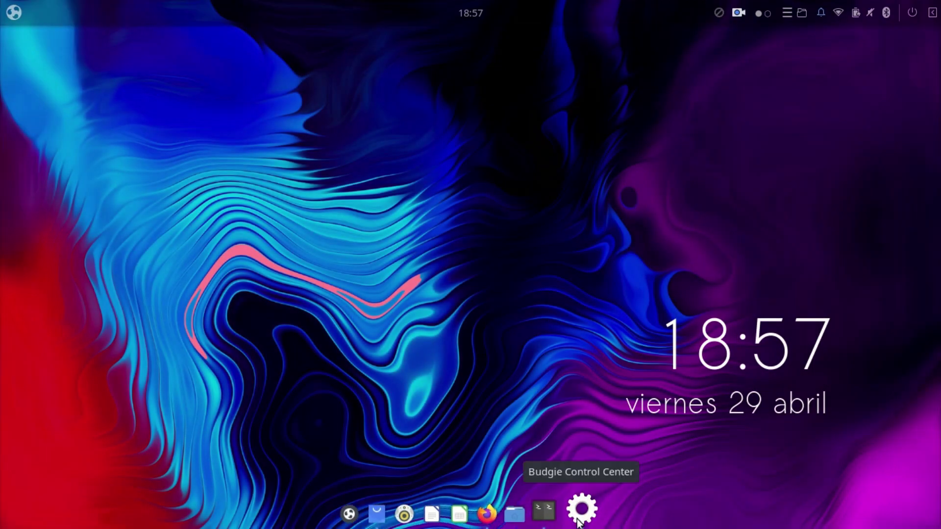
- Restore the Control Center, apply the multicoloured symmetrical abstract wallpaper and minimize the window to view it
{"action": "left_click", "coordinate": [581, 510]}
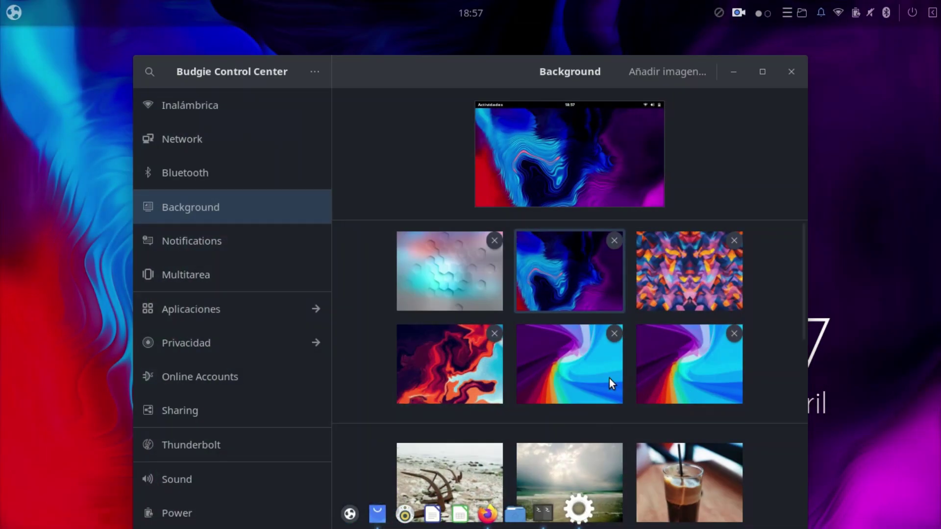
{"action": "left_click", "coordinate": [678, 267]}
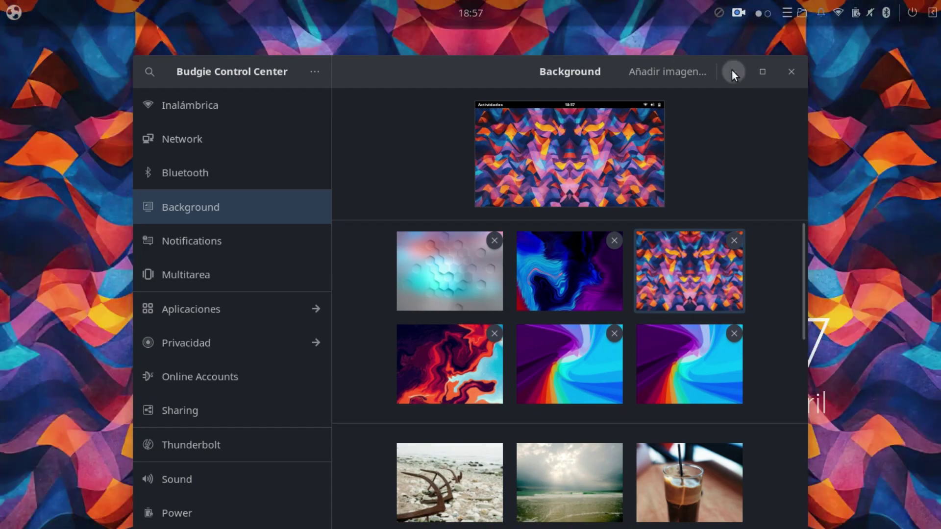
{"action": "left_click", "coordinate": [734, 72]}
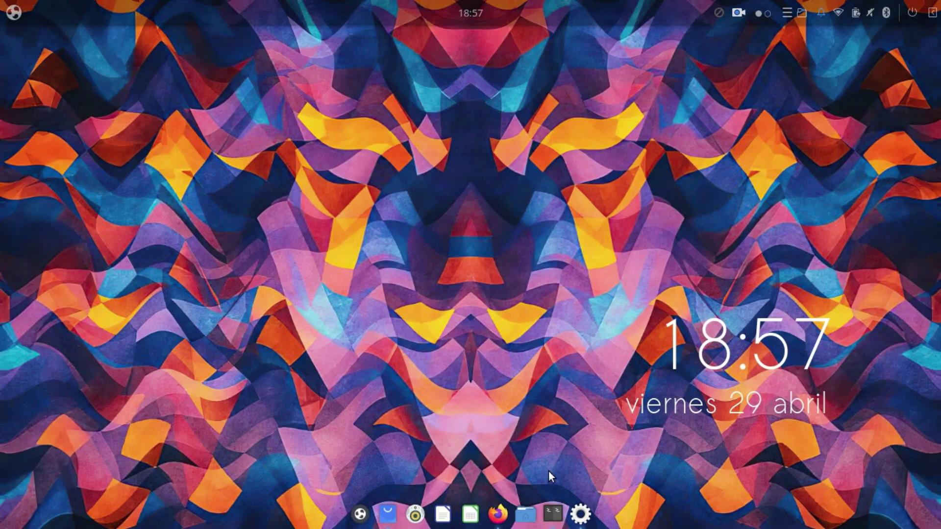
- Restore the Control Center, browse the full wallpaper collection and apply the perforated surface with green holes
{"action": "left_click", "coordinate": [581, 513]}
{"action": "scroll", "coordinate": [566, 453], "scroll_direction": "down", "scroll_amount": 2}
{"action": "scroll", "coordinate": [567, 453], "scroll_direction": "down", "scroll_amount": 5}
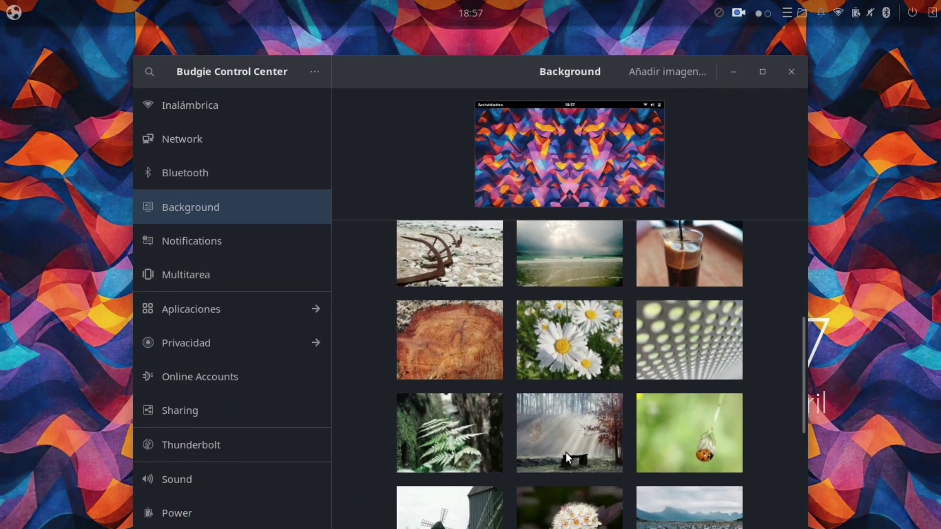
{"action": "scroll", "coordinate": [653, 339], "scroll_direction": "down", "scroll_amount": 3}
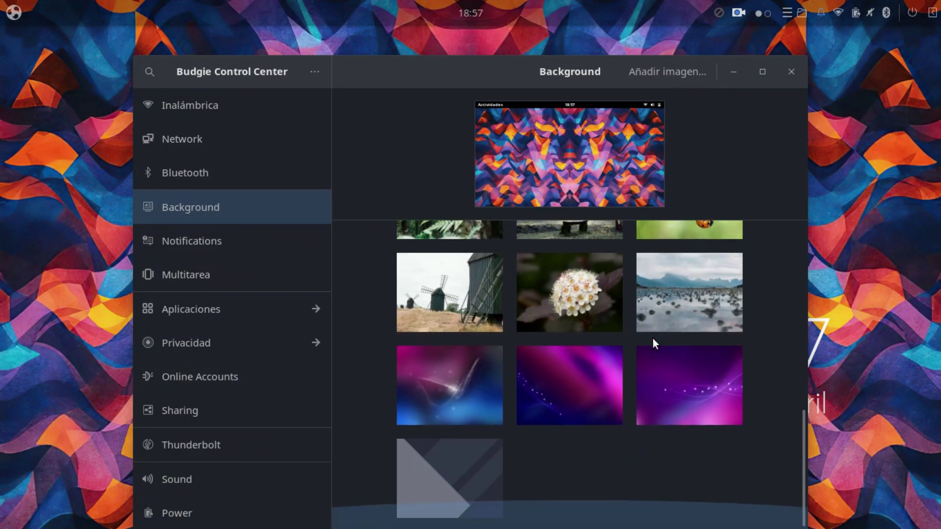
{"action": "scroll", "coordinate": [653, 339], "scroll_direction": "up", "scroll_amount": 4}
{"action": "left_click", "coordinate": [691, 305]}
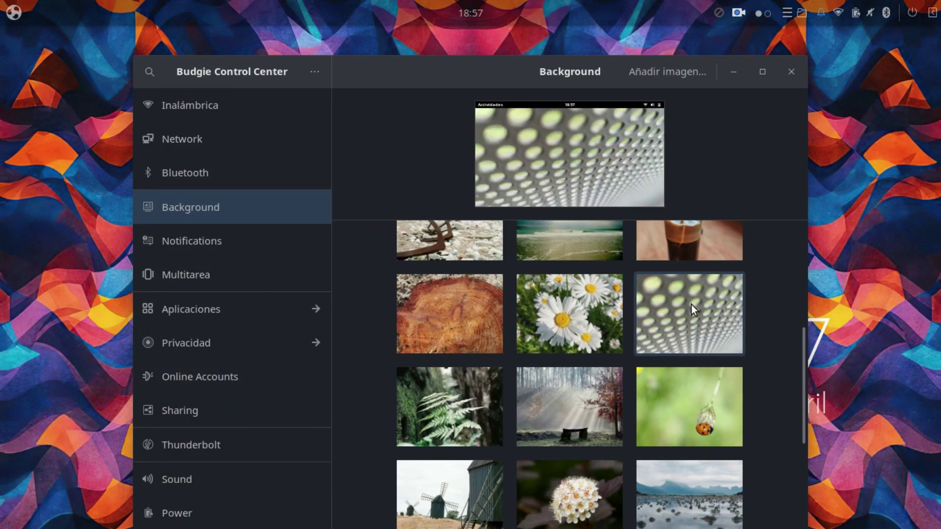
- Apply the grey and blue diagonal geometric wallpaper at the end of the collection and minimize the Control Center
{"action": "scroll", "coordinate": [628, 324], "scroll_direction": "down", "scroll_amount": 5}
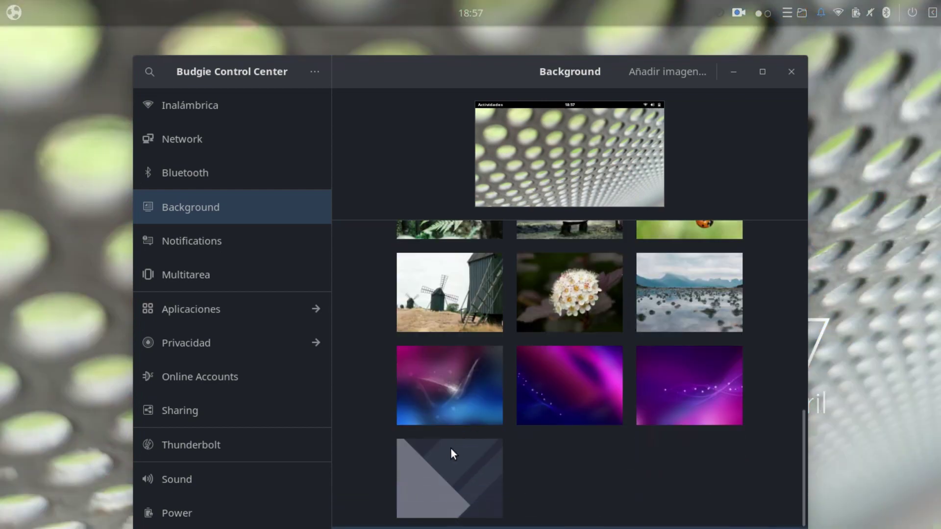
{"action": "left_click", "coordinate": [447, 451]}
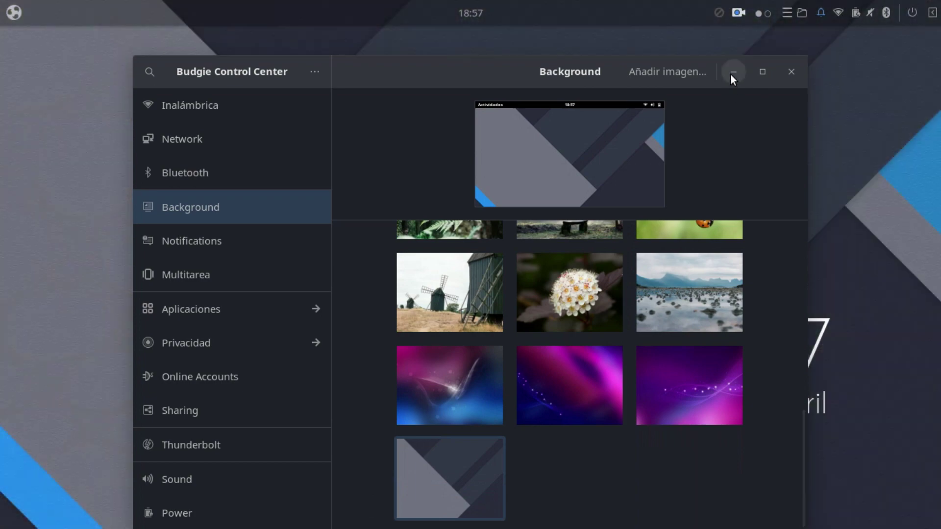
{"action": "left_click", "coordinate": [731, 72]}
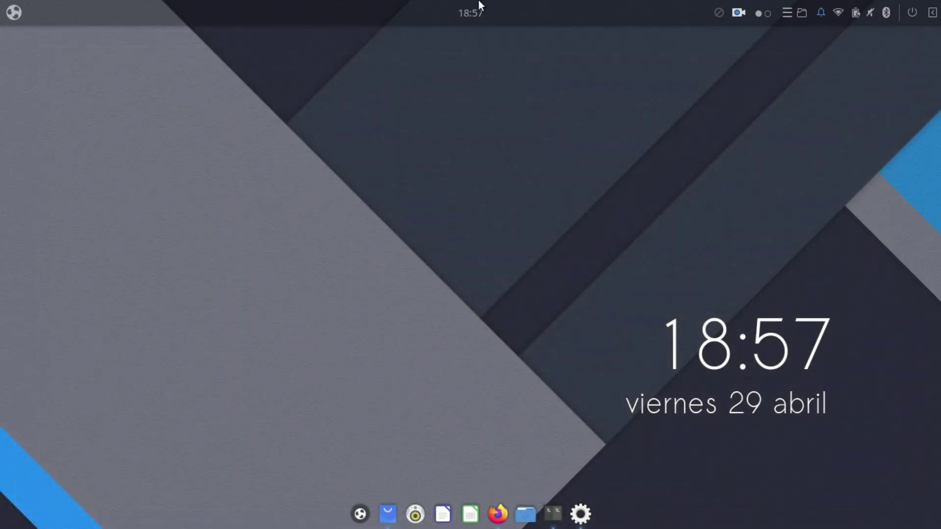
- Open the calendar from the panel clock, look at the month view and close it
{"action": "left_click", "coordinate": [478, 2]}
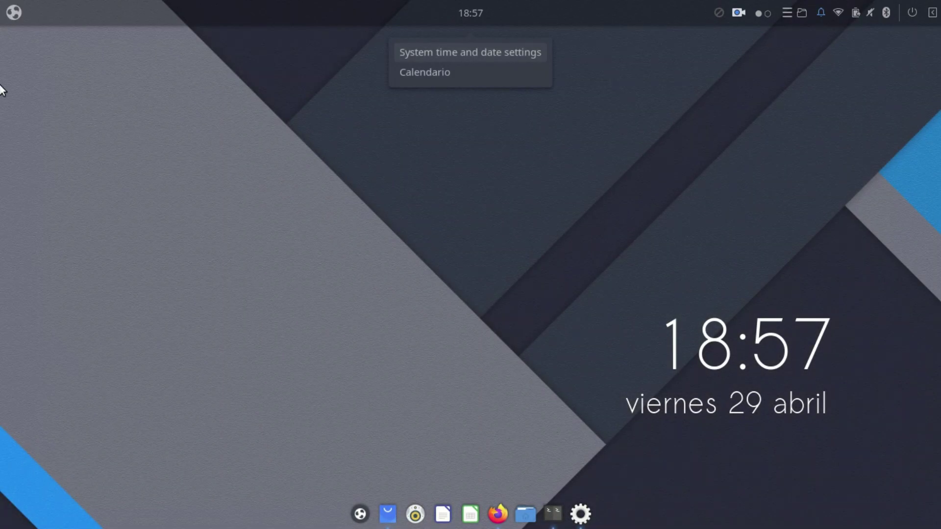
{"action": "left_click", "coordinate": [423, 69]}
{"action": "left_click", "coordinate": [472, 2]}
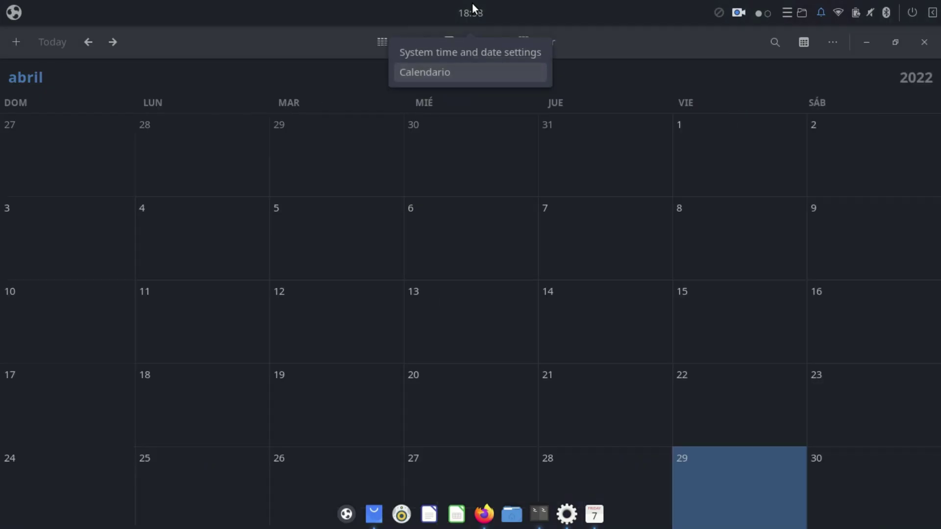
{"action": "left_click", "coordinate": [924, 45]}
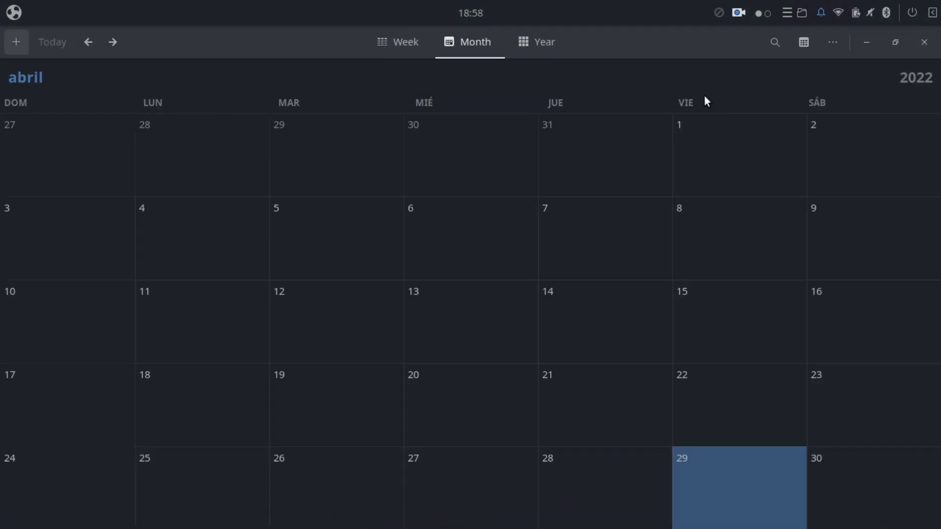
{"action": "left_click", "coordinate": [924, 43]}
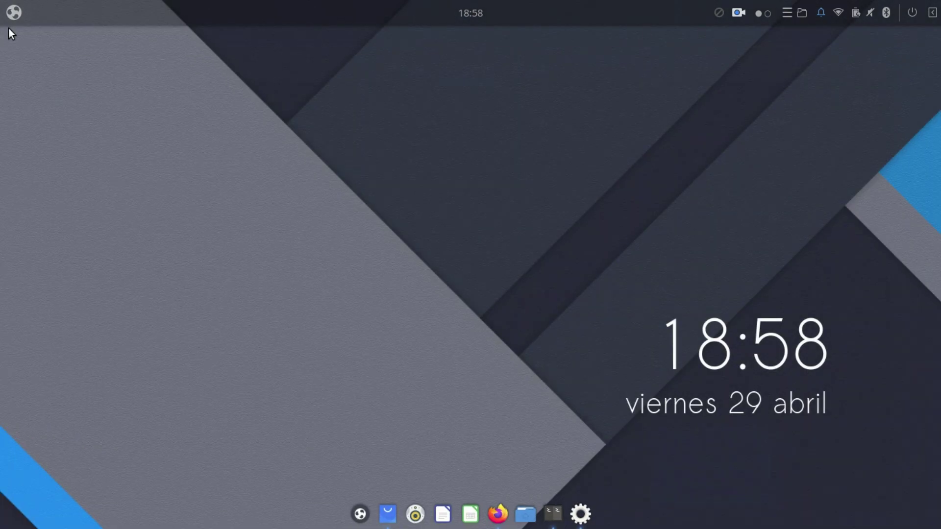
- Search the applications for "cap" and launch the Screenshot tool
{"action": "left_click", "coordinate": [14, 12]}
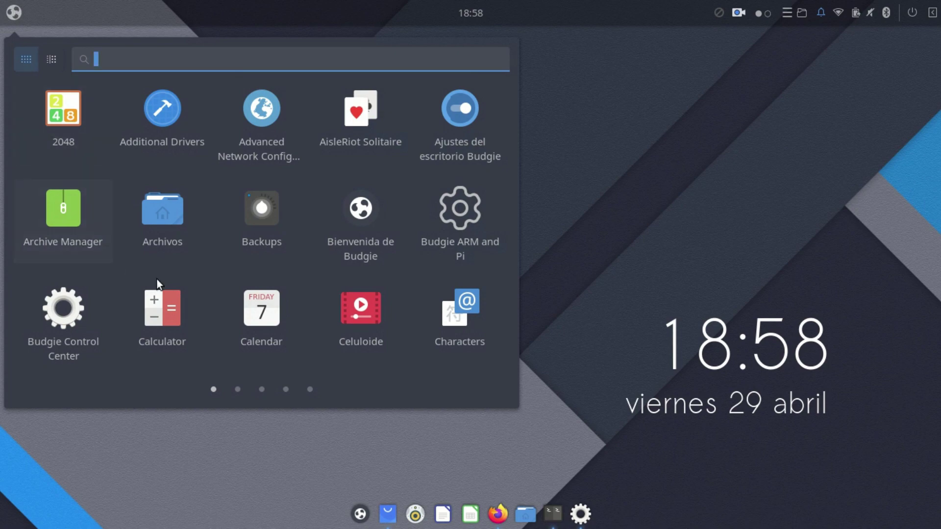
{"action": "left_click", "coordinate": [472, 485]}
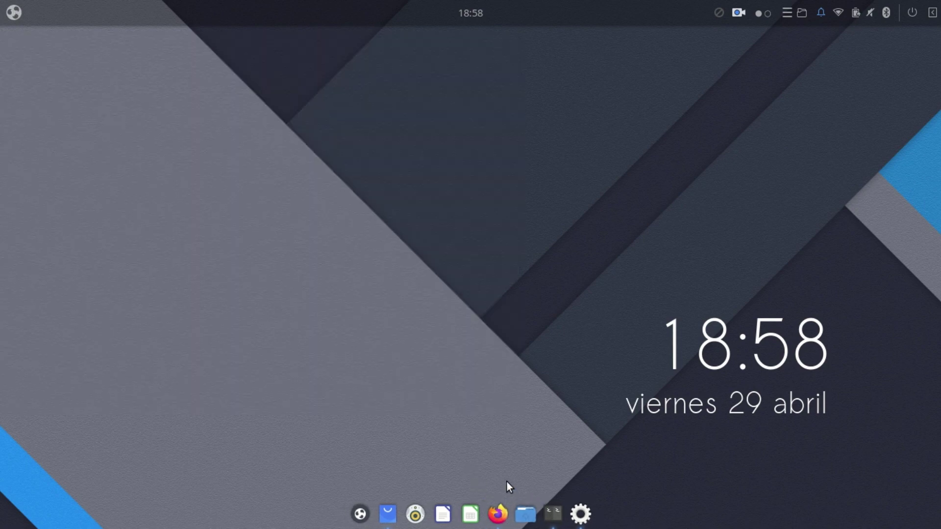
{"action": "key", "text": "super"}
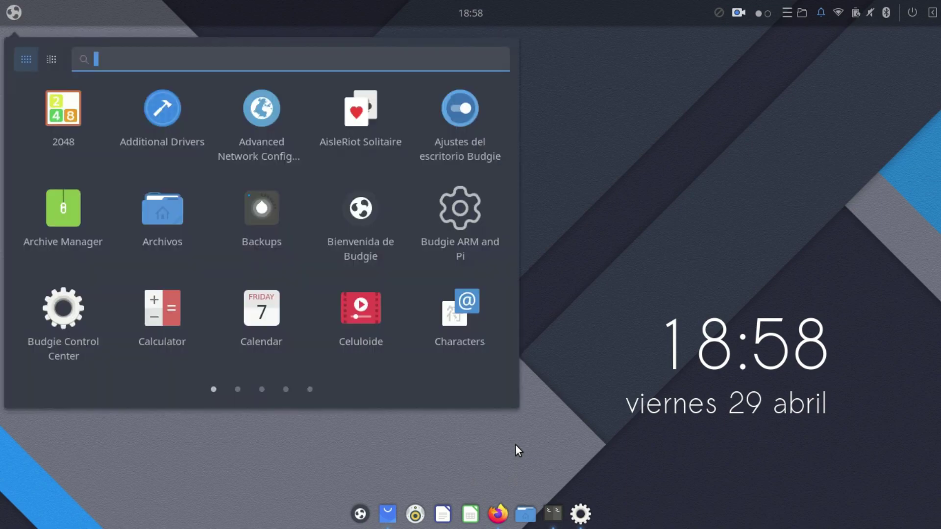
{"action": "type", "text": "cap"}
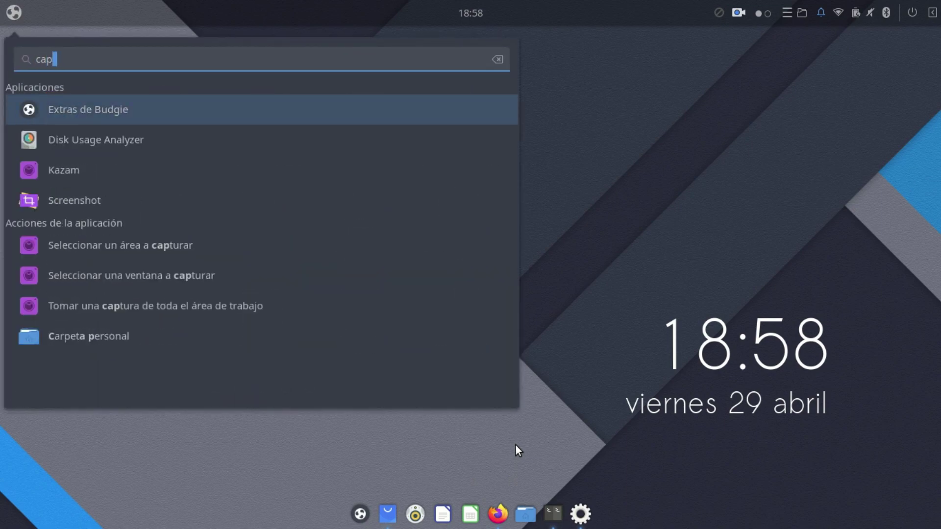
{"action": "key", "text": "Down"}
{"action": "key", "text": "Down"}
{"action": "key", "text": "Down"}
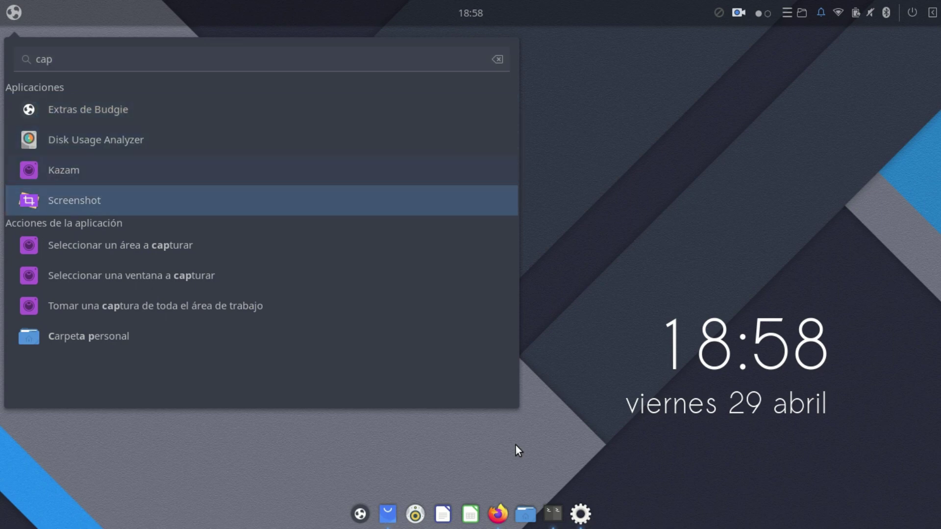
{"action": "key", "text": "Return"}
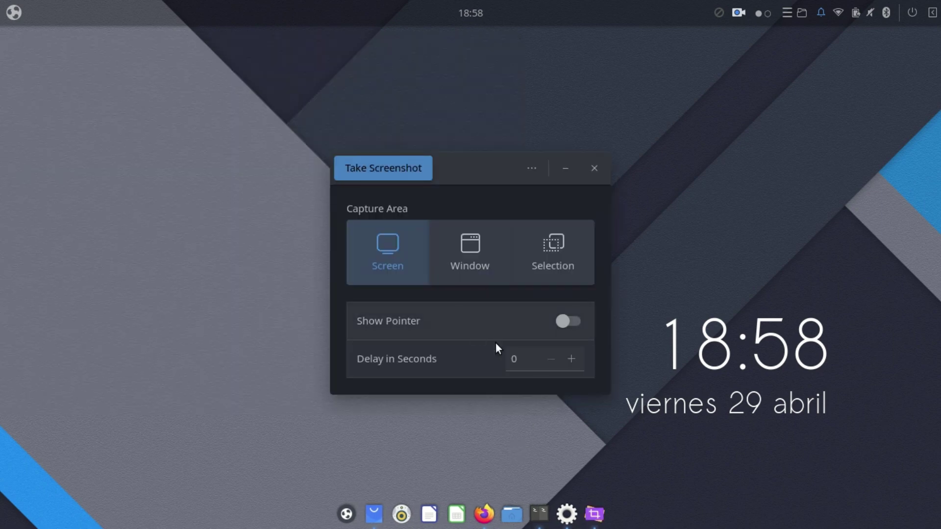
- Capture the whole screen with a 2-second delay while the applications menu is open, and save the screenshot
{"action": "left_click", "coordinate": [571, 359]}
{"action": "left_click", "coordinate": [571, 359]}
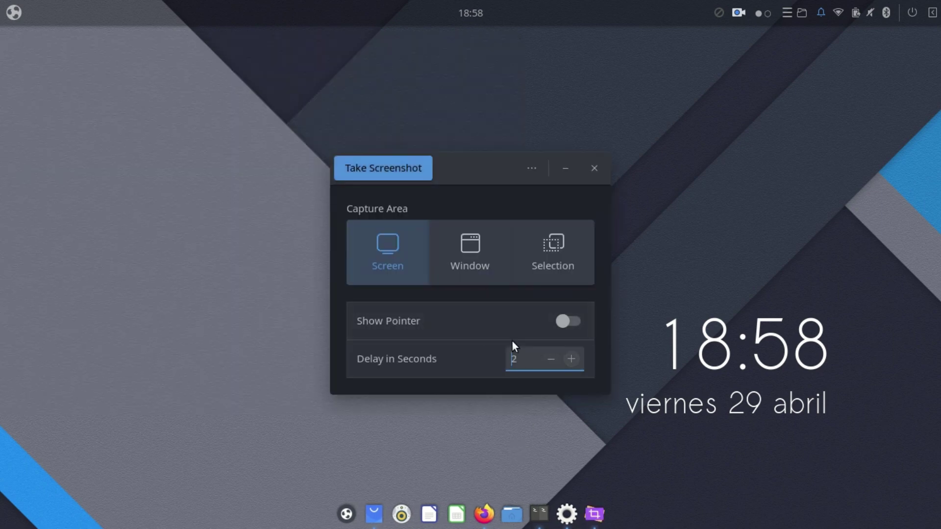
{"action": "left_click", "coordinate": [399, 167]}
{"action": "left_click", "coordinate": [14, 12]}
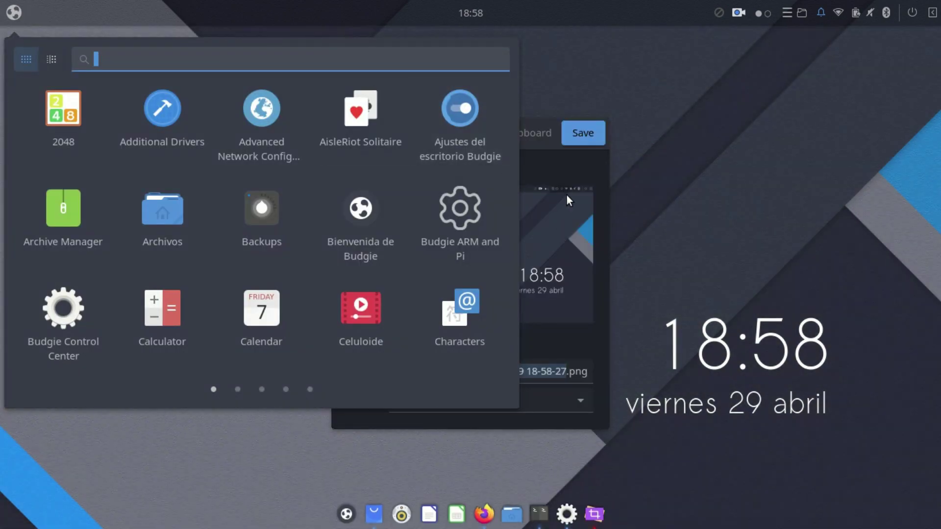
{"action": "left_click", "coordinate": [565, 177]}
{"action": "left_click", "coordinate": [584, 137]}
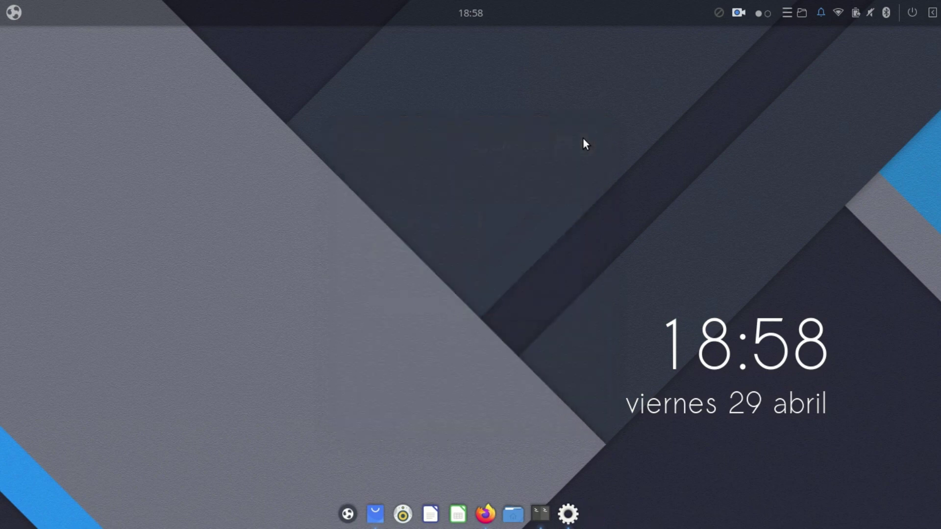
- Open the file manager, look through the Imágenes and Vídeos folders and close it
{"action": "left_click", "coordinate": [528, 512]}
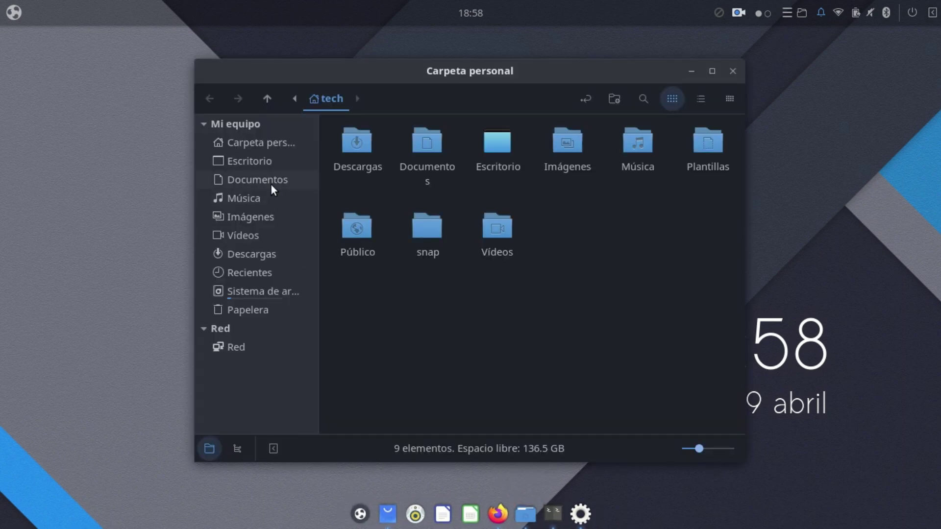
{"action": "left_click", "coordinate": [253, 218]}
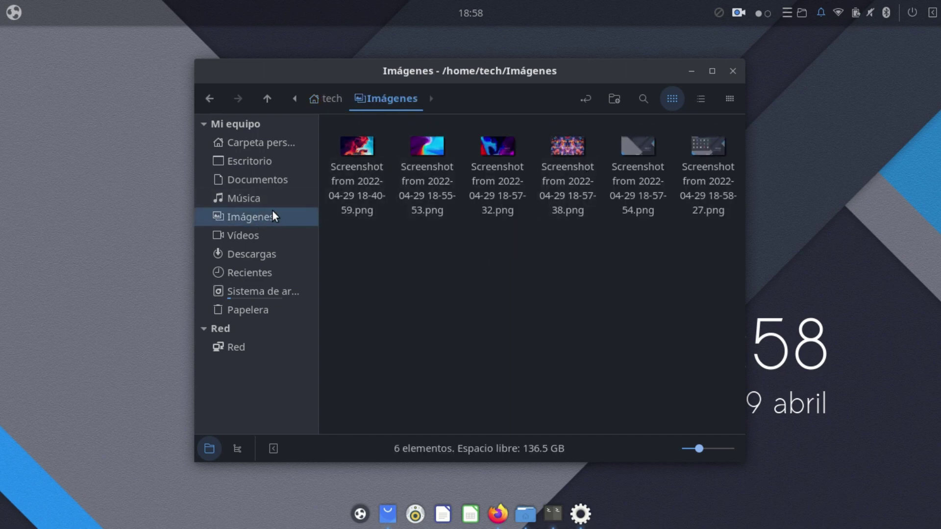
{"action": "left_click", "coordinate": [245, 236]}
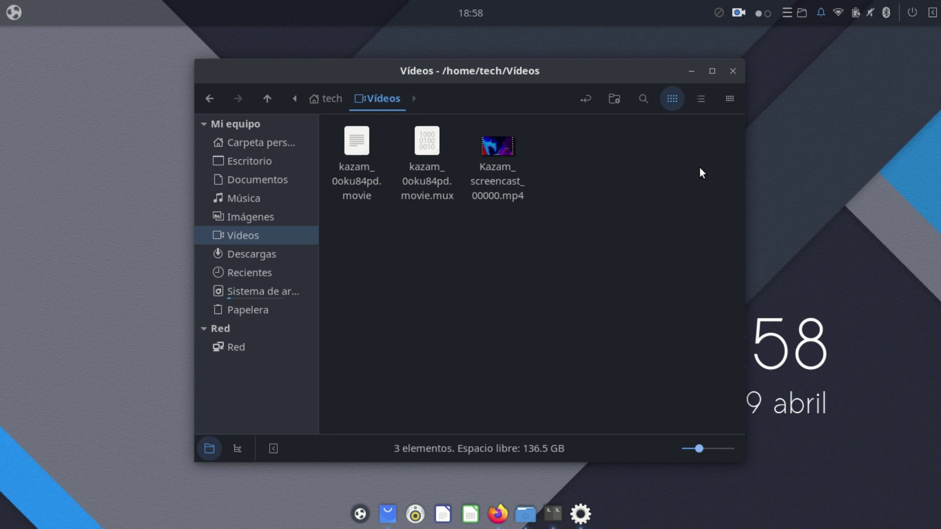
{"action": "left_click", "coordinate": [733, 72]}
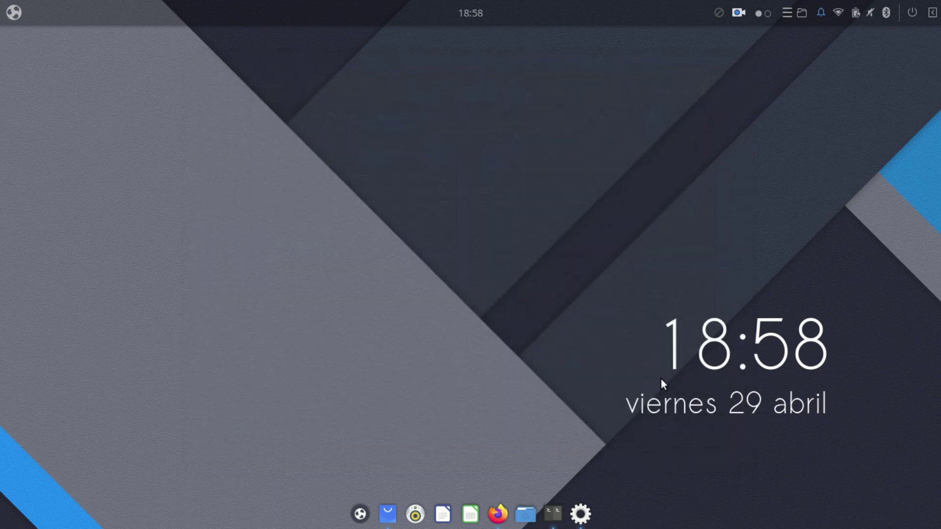
- Check the screen recorder's options in the panel and restore the Control Center's Background settings
{"action": "left_click", "coordinate": [738, 13]}
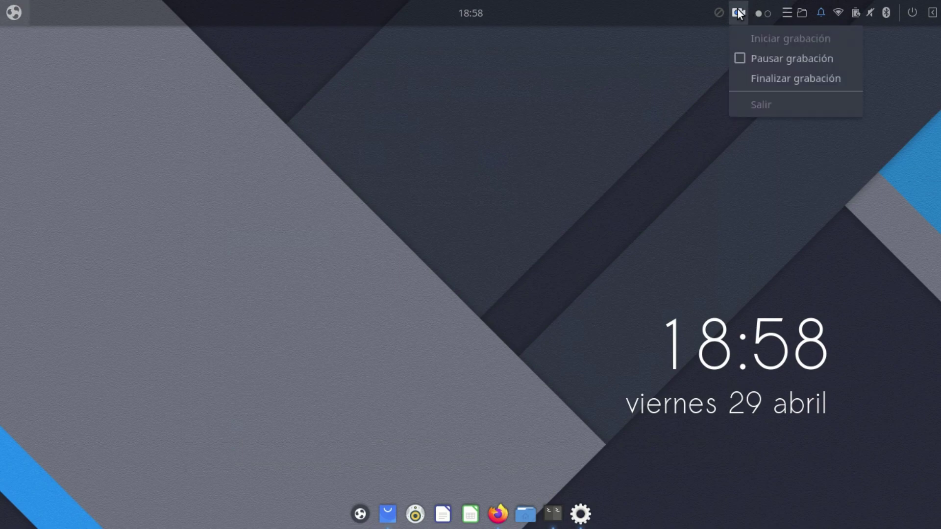
{"action": "left_click", "coordinate": [760, 80]}
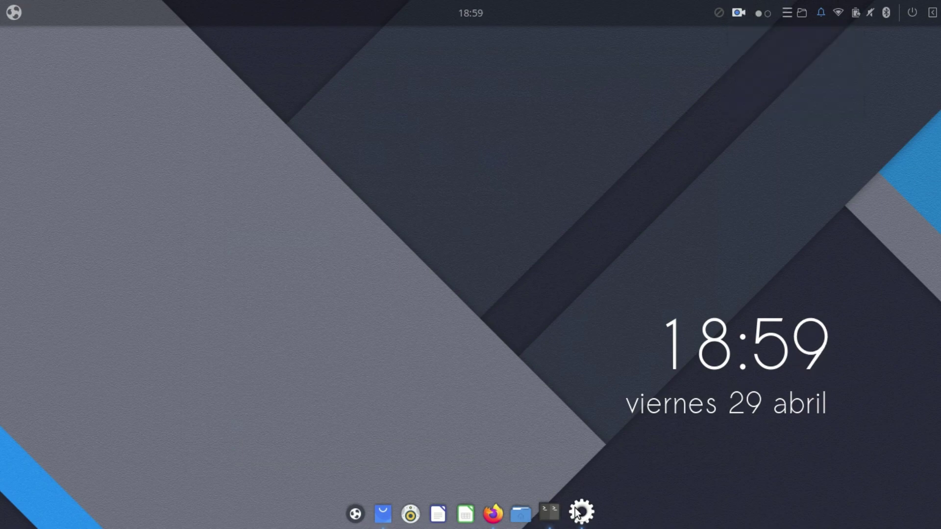
{"action": "left_click", "coordinate": [578, 512]}
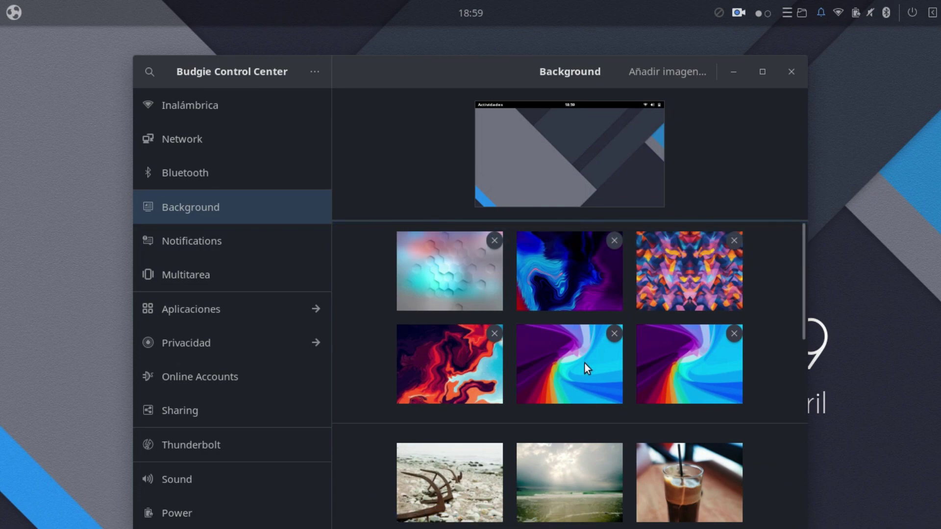
- Try the hexagon wallpaper on the uncovered desktop, then compare it with the blue-and-purple swirl wallpaper and reapply the hexagon one
{"action": "left_click", "coordinate": [444, 278]}
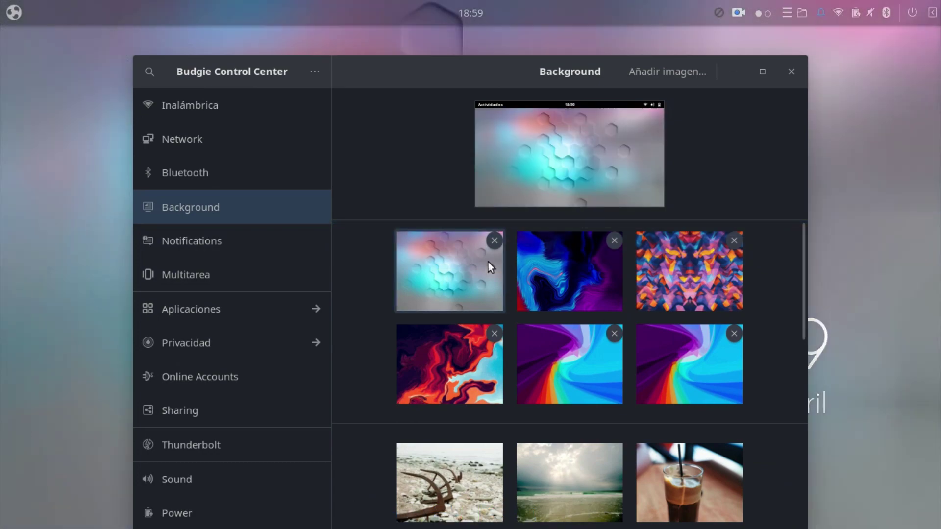
{"action": "left_click", "coordinate": [743, 71]}
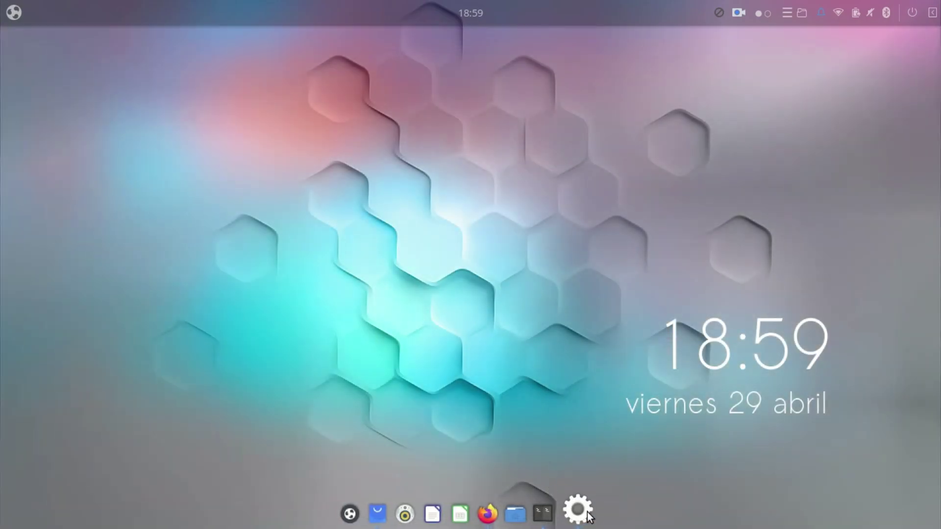
{"action": "left_click", "coordinate": [580, 513]}
{"action": "left_click", "coordinate": [584, 300]}
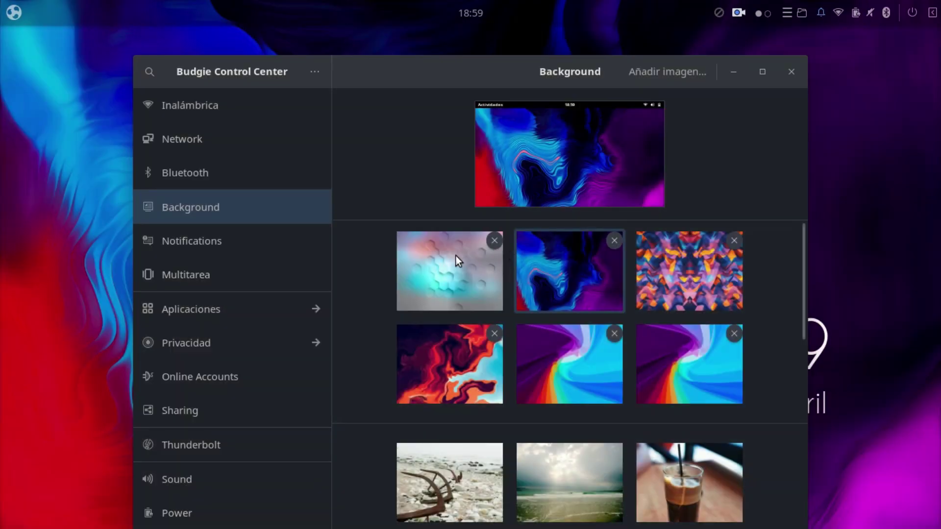
{"action": "left_click", "coordinate": [456, 256]}
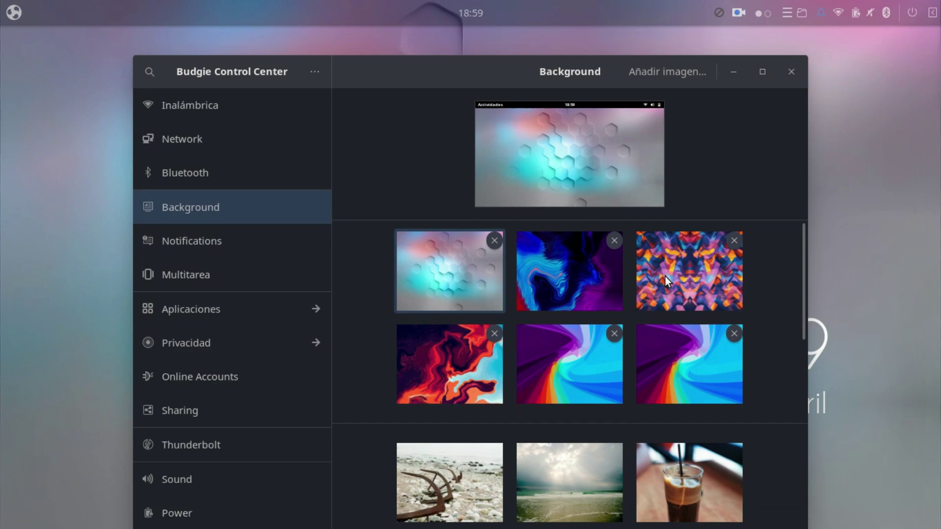
- Set the multicoloured mirrored geometric wallpaper as the background and minimize the settings window to show the desktop
{"action": "left_click", "coordinate": [665, 277]}
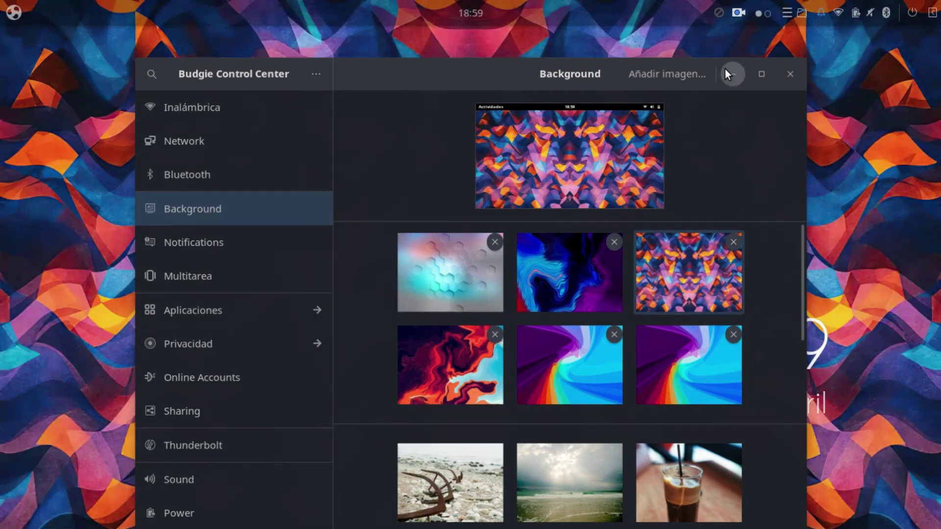
{"action": "left_click", "coordinate": [725, 70]}
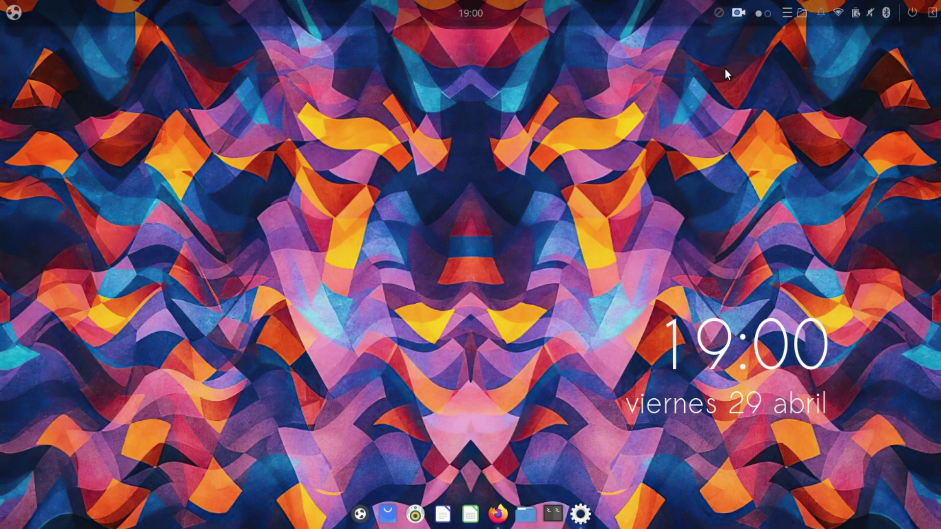